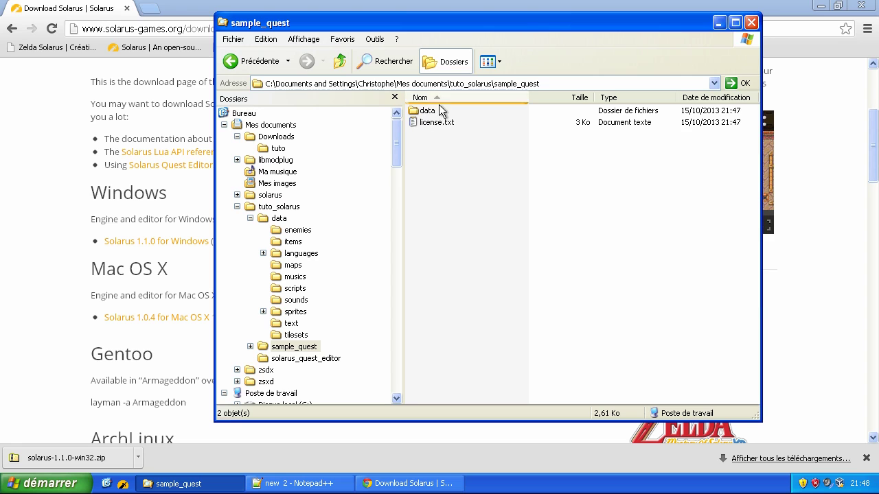
Run solarus.exe from the tuto_solarus folder and dismiss the runtime error dialog
mouse_move(426, 115)
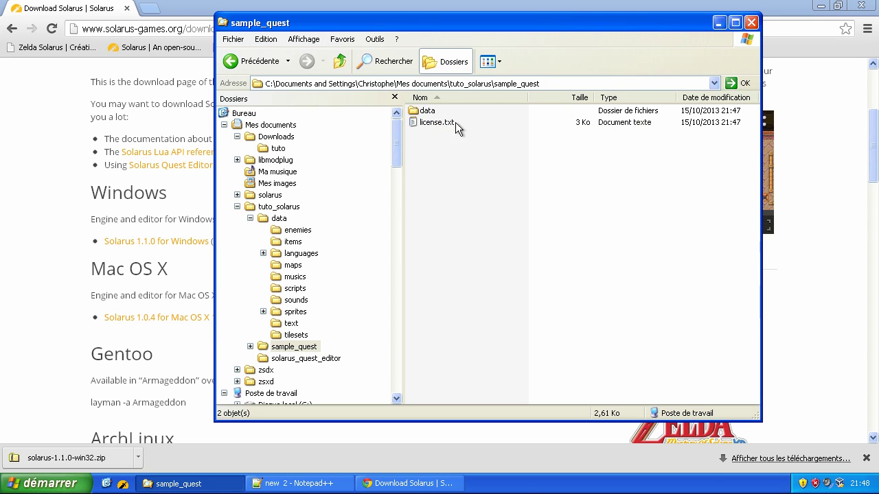
left_click(339, 62)
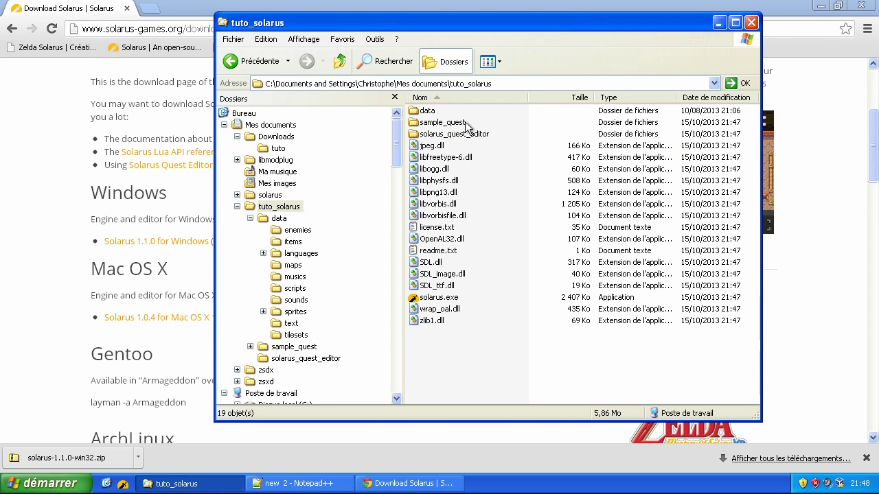
mouse_move(461, 119)
mouse_move(462, 287)
double_click(453, 297)
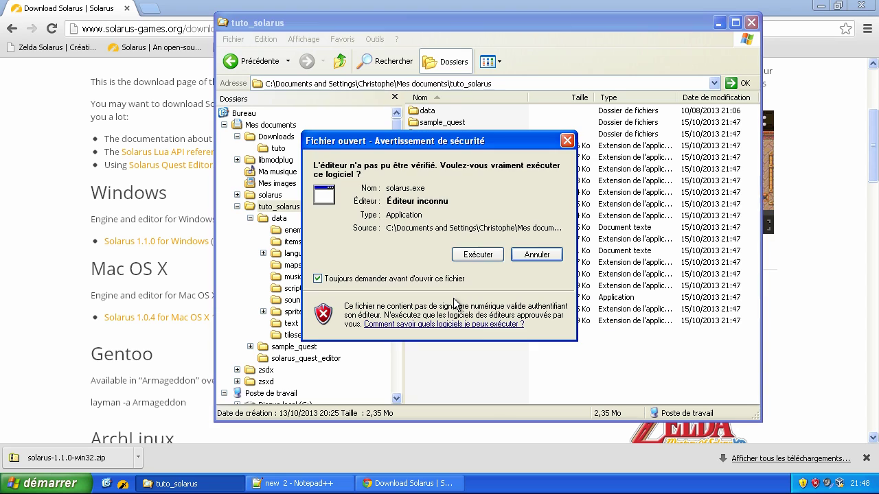
left_click(477, 255)
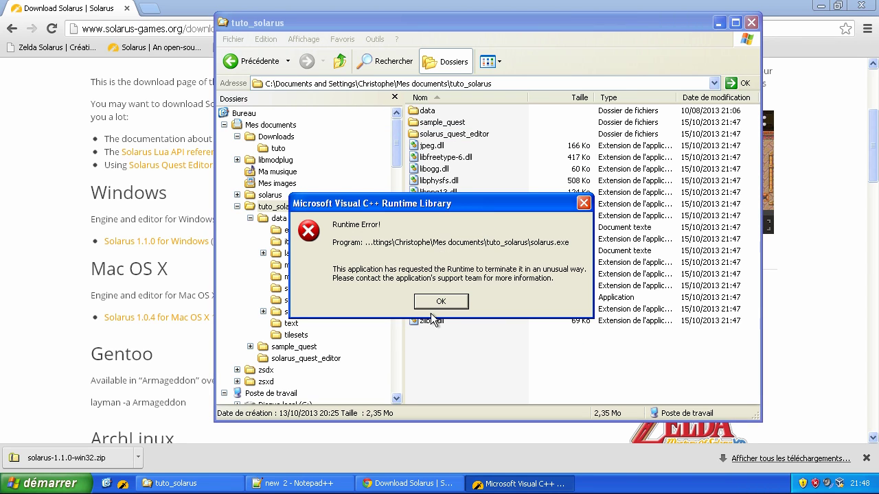
left_click(435, 302)
left_click(520, 216)
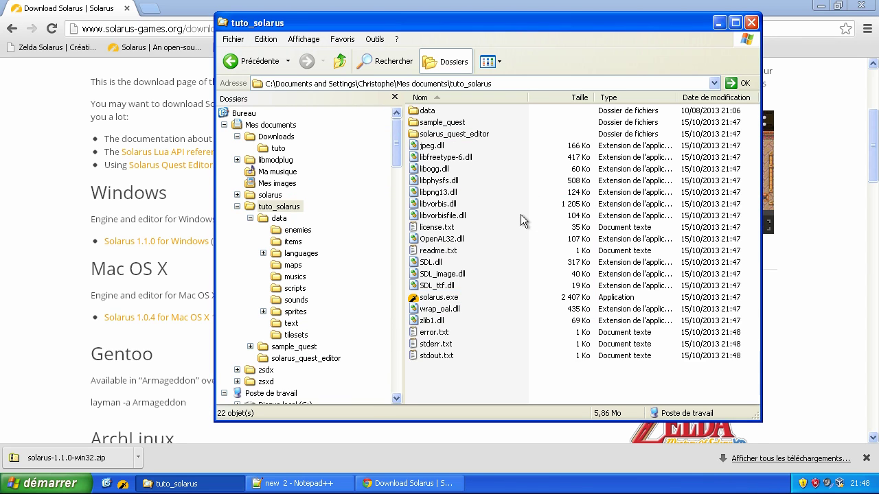
Open error.txt, examine the Solarus version numbers in its error message, and close the file
double_click(437, 334)
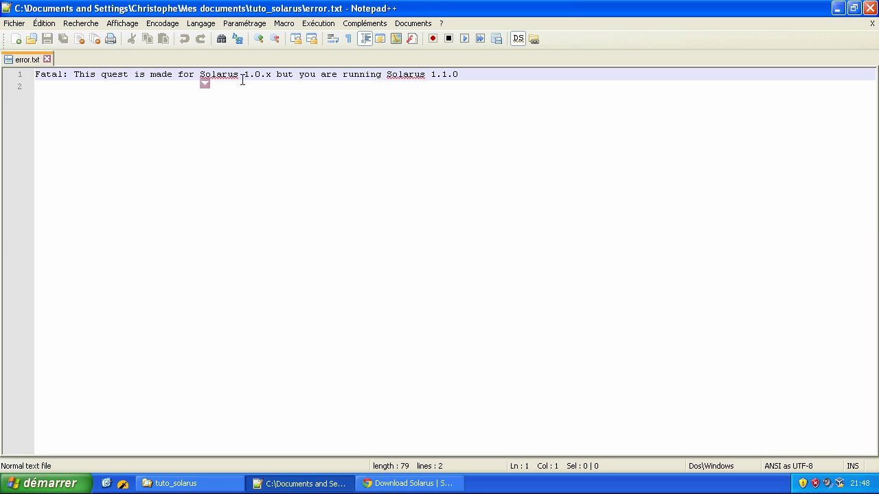
left_click_drag(245, 78, 257, 79)
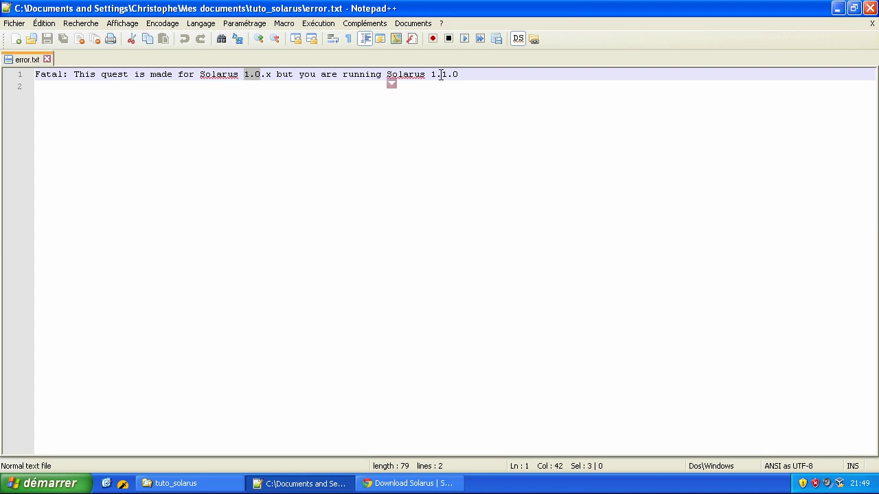
left_click(469, 102)
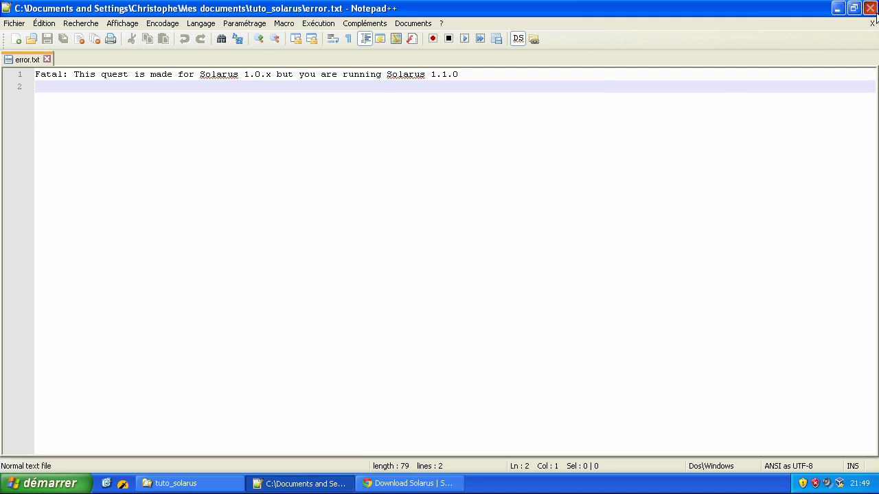
left_click(870, 8)
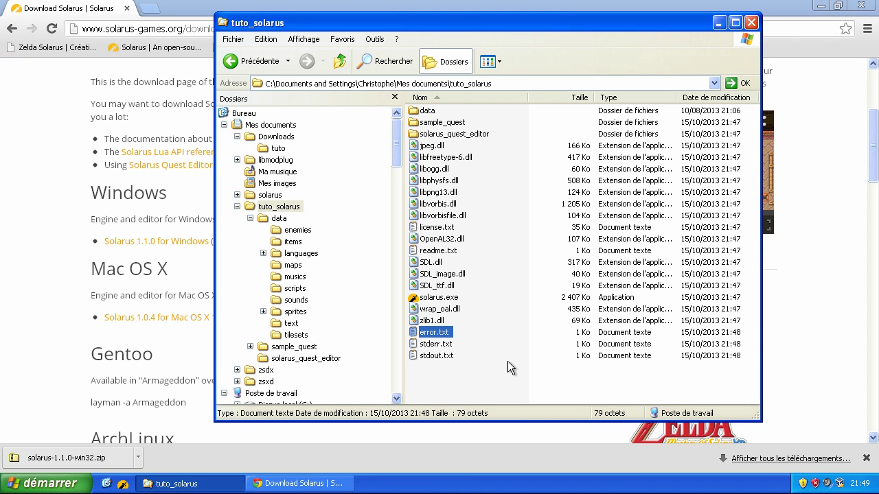
left_click(490, 333)
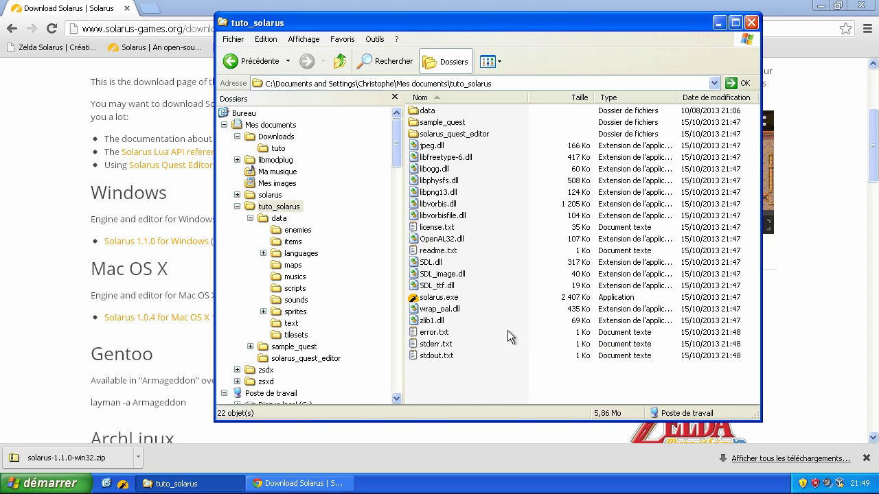
left_click(438, 333)
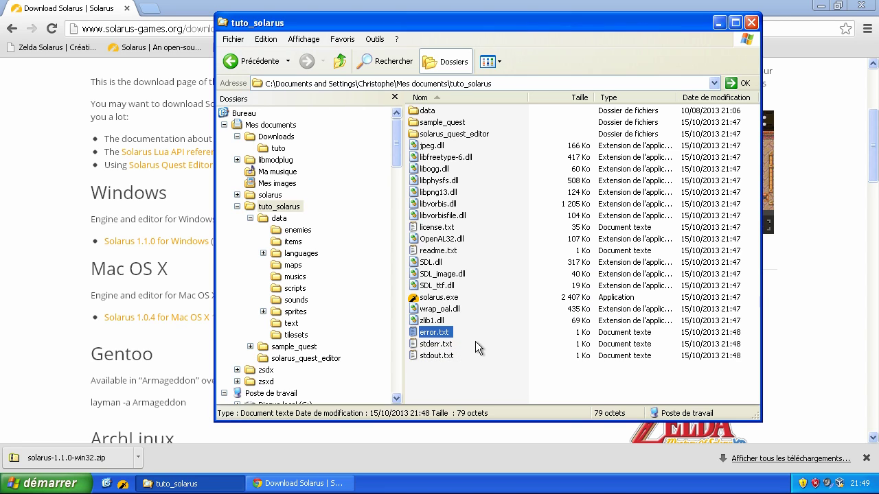
left_click_drag(478, 339, 413, 364)
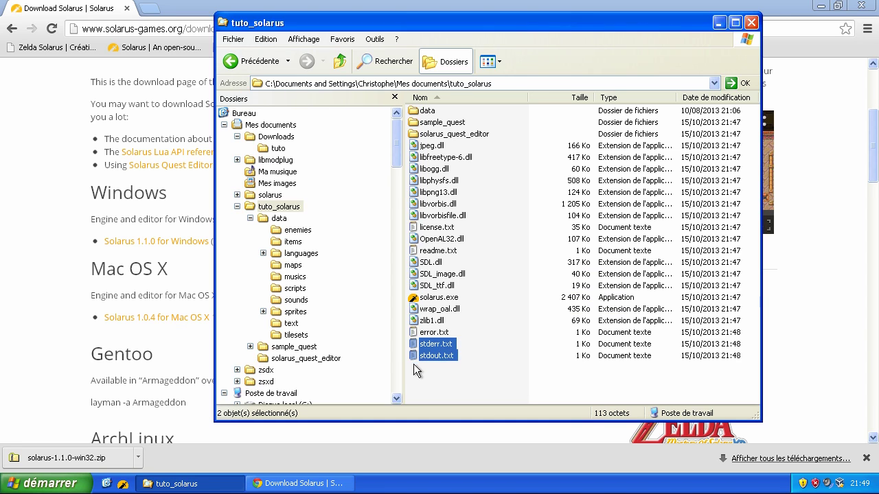
left_click(468, 366)
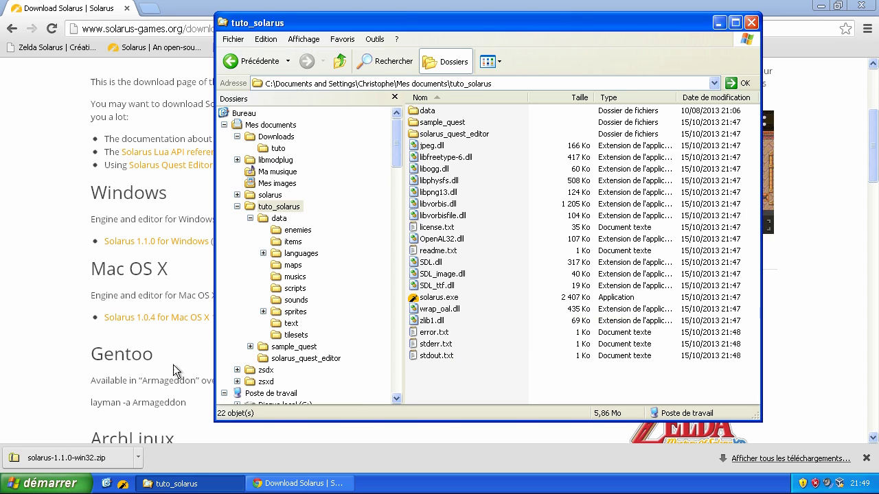
Show the desktop and try to launch the Solarus Quest Editor shortcut
left_click(113, 484)
double_click(87, 227)
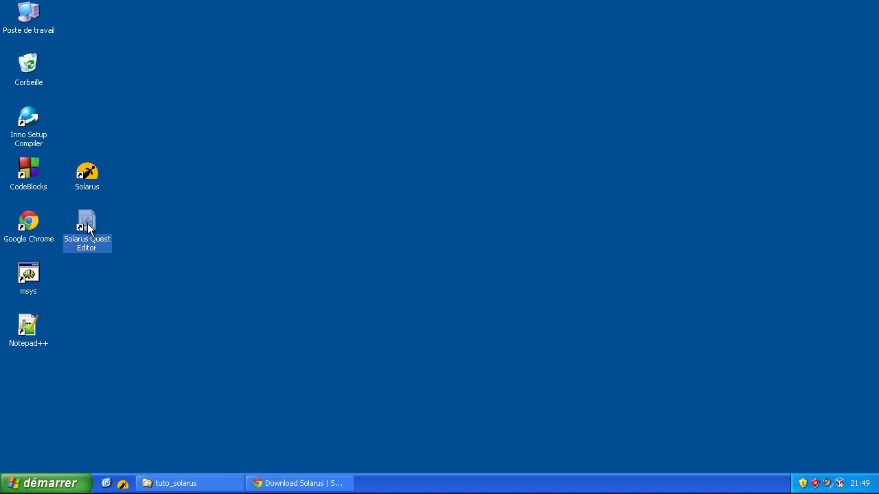
left_click(88, 227)
left_click(167, 204)
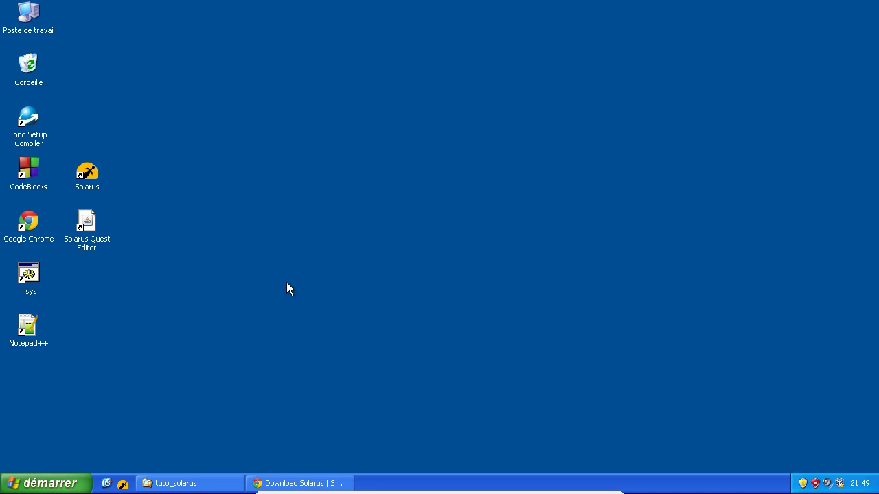
Examine the target and start-in paths in the Solarus Quest Editor shortcut's properties, and cancel the missing-file search
right_click(89, 228)
left_click(136, 362)
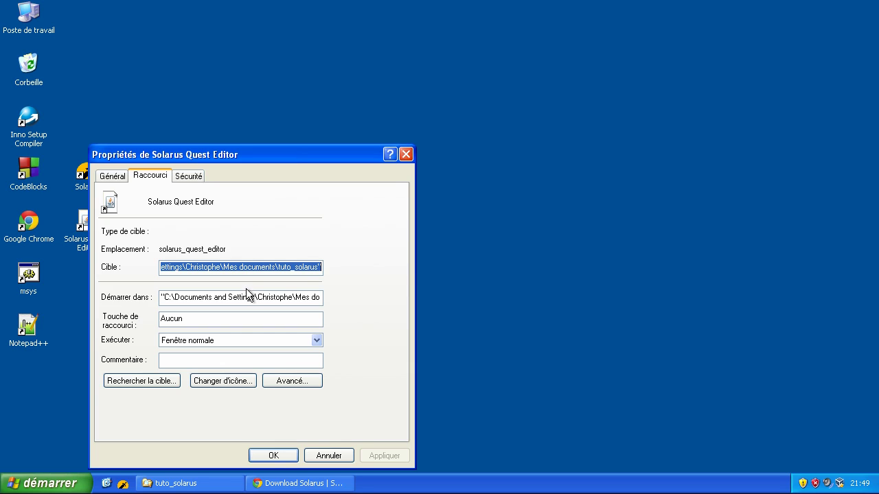
left_click_drag(279, 268, 349, 306)
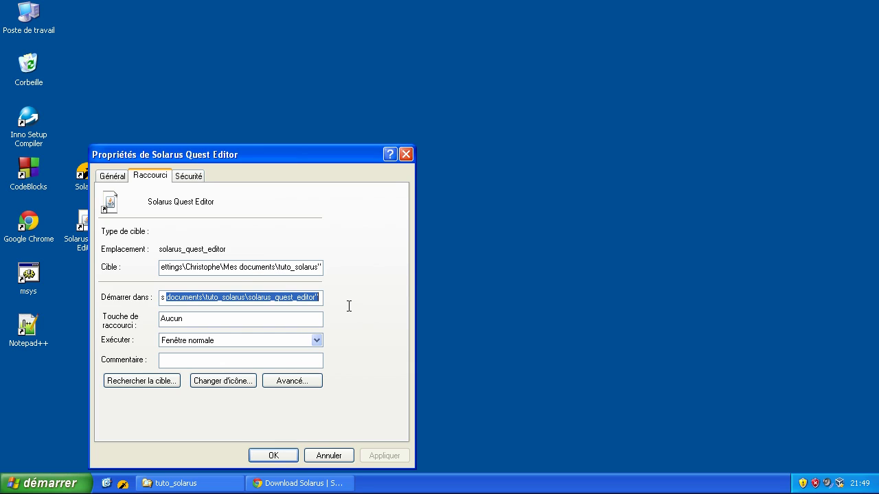
left_click_drag(175, 268, 126, 269)
left_click(198, 267)
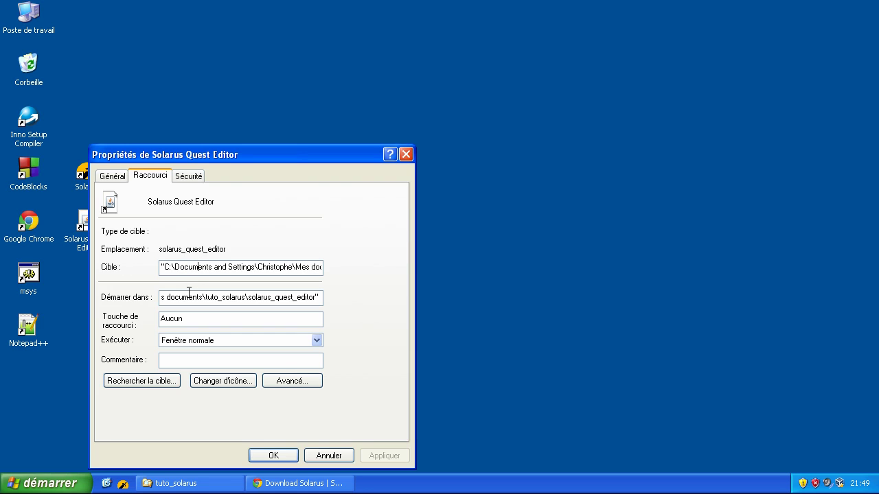
left_click_drag(189, 296, 54, 297)
left_click(237, 297)
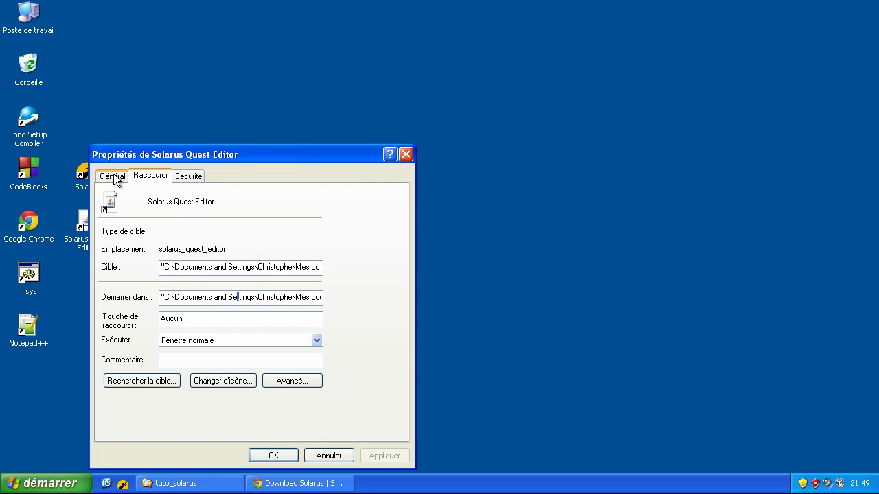
left_click(253, 457)
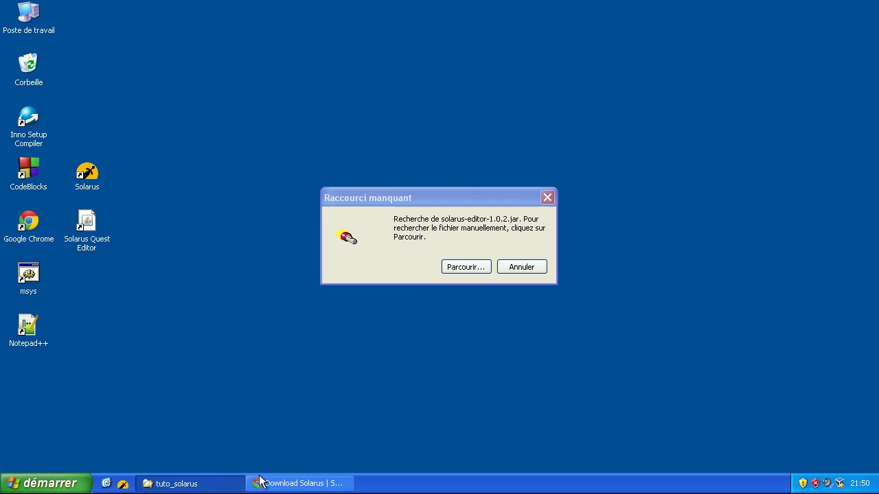
left_click(519, 267)
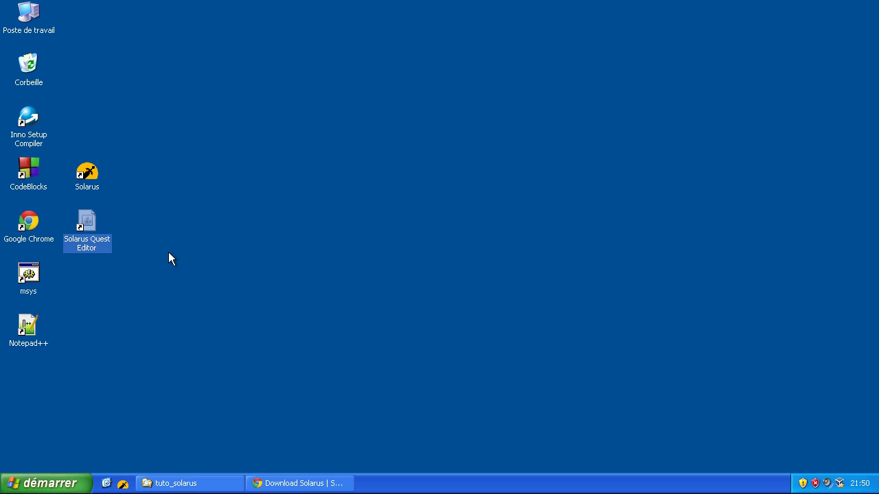
Recheck the target location in the Solarus Quest Editor shortcut's properties and cancel the dialog
right_click(77, 242)
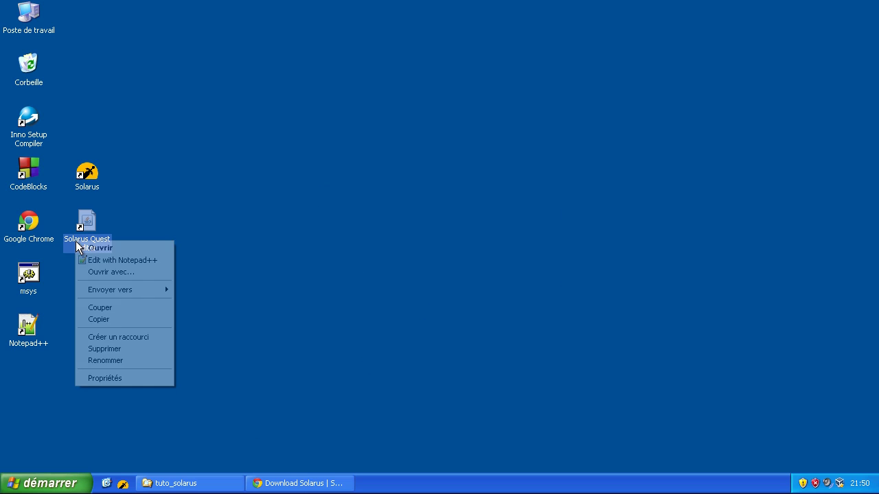
left_click(139, 379)
left_click(178, 247)
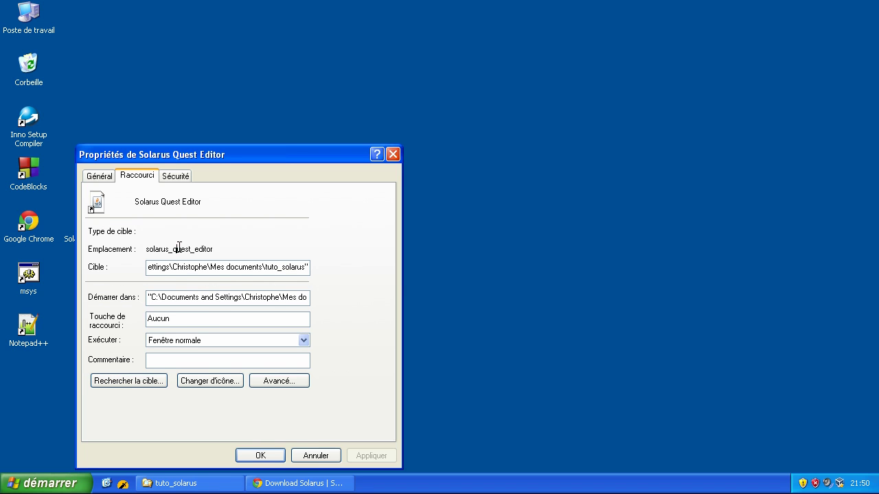
left_click(314, 453)
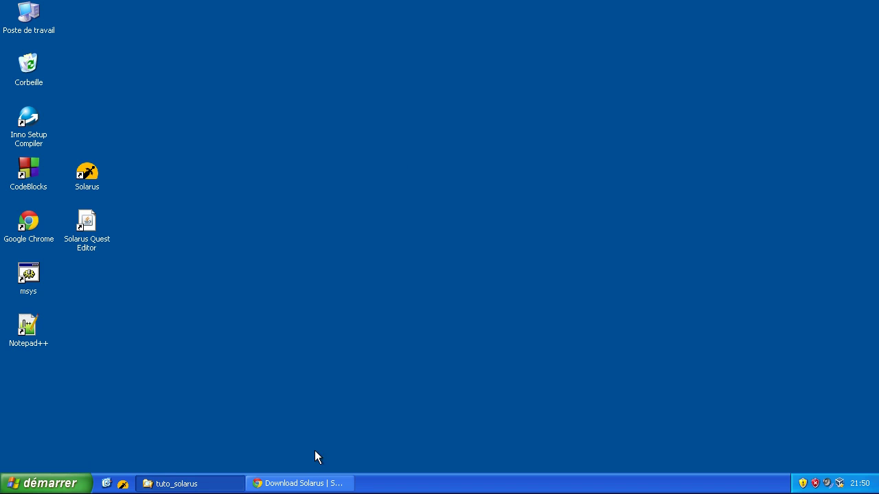
Delete the outdated Solarus Quest Editor shortcut from the desktop
left_click(88, 250)
key("Delete")
key("Return")
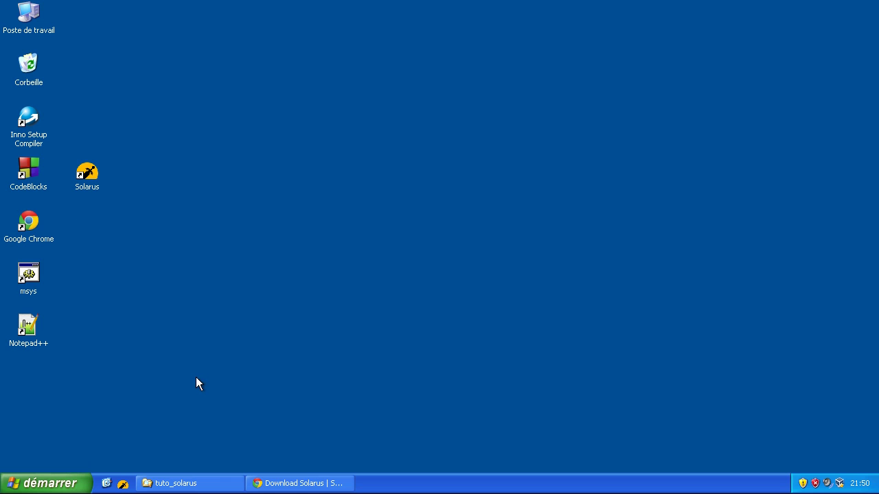
Test-launch solarus-editor.jar from the solarus_quest_editor folder inside tuto_solarus, and close the editor
left_click(168, 492)
double_click(449, 134)
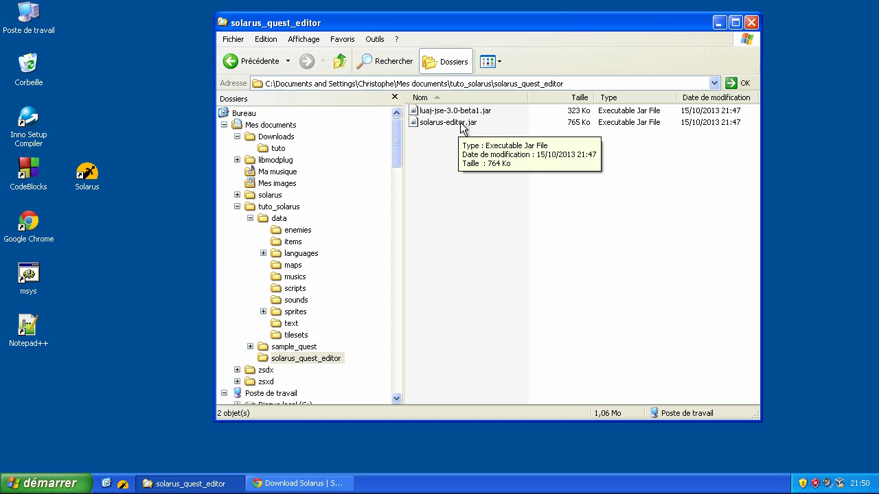
left_click(460, 128)
left_click(481, 131)
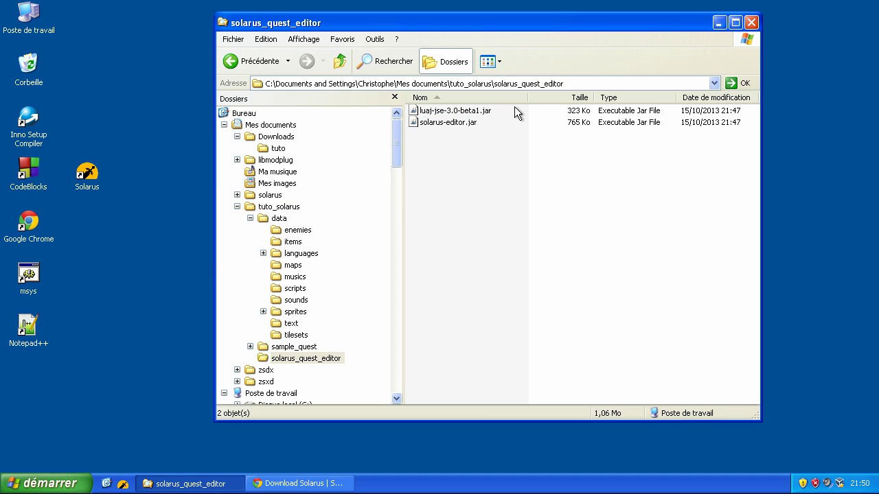
double_click(467, 123)
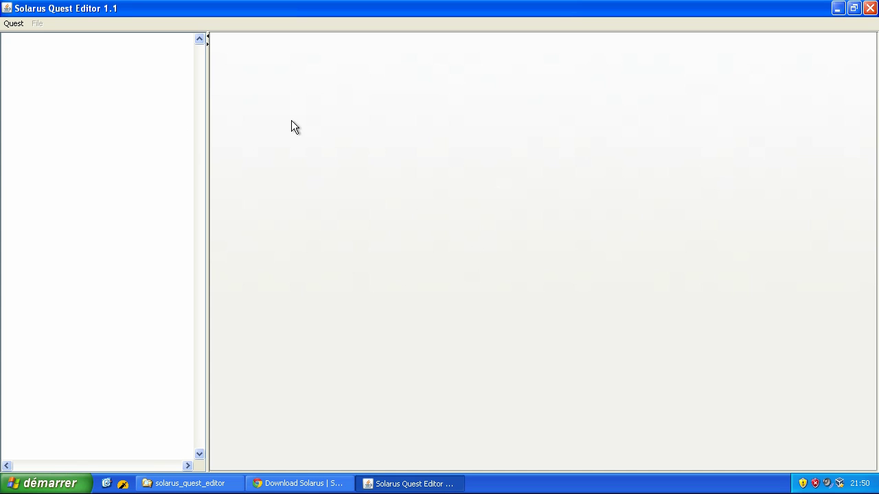
right_click(439, 485)
left_click(456, 475)
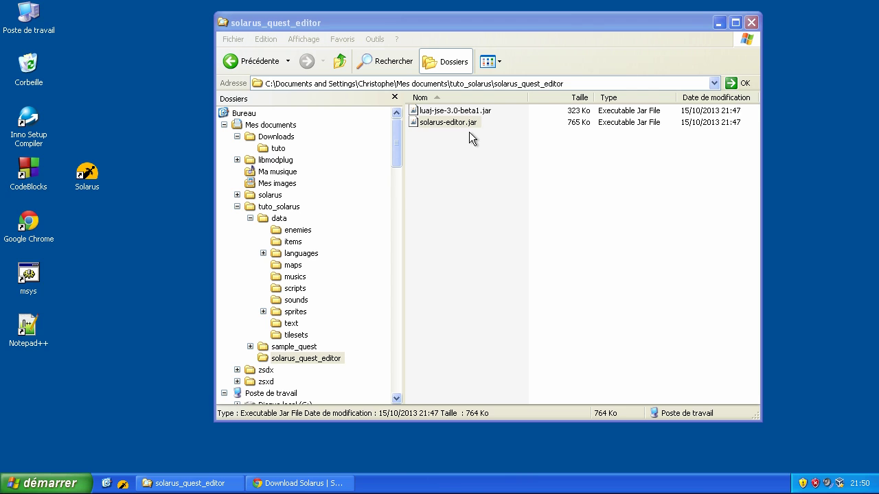
Create a desktop shortcut to solarus-editor.jar and place it below the Solarus shortcut
right_click(460, 124)
mouse_move(535, 169)
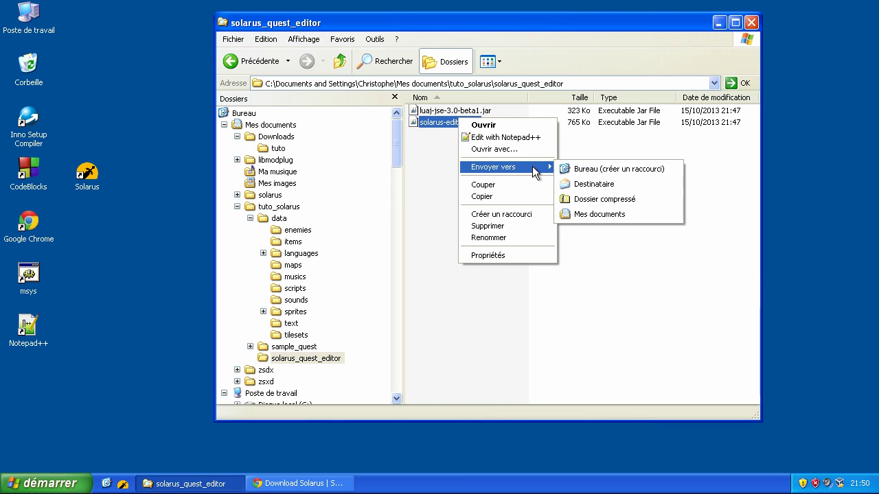
left_click(635, 172)
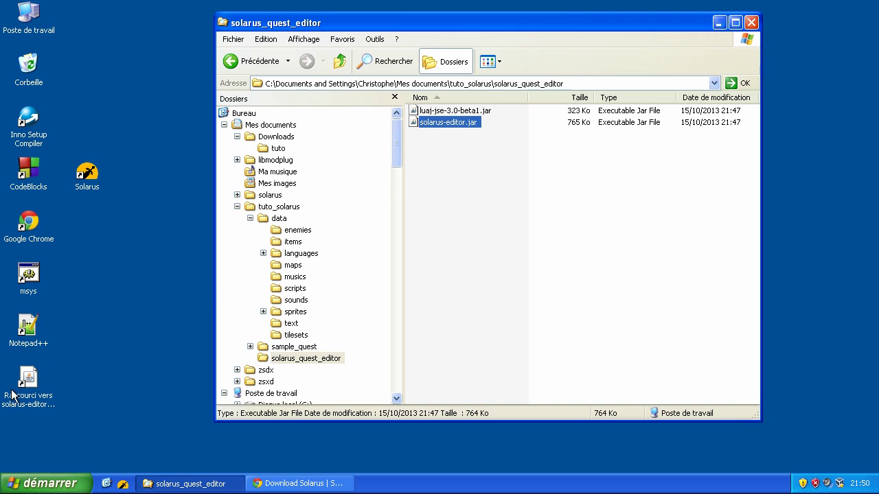
left_click_drag(20, 396, 38, 256)
Rename the new desktop shortcut to "Solarus Quest Editor"
left_click(109, 244)
key("BackSpace")
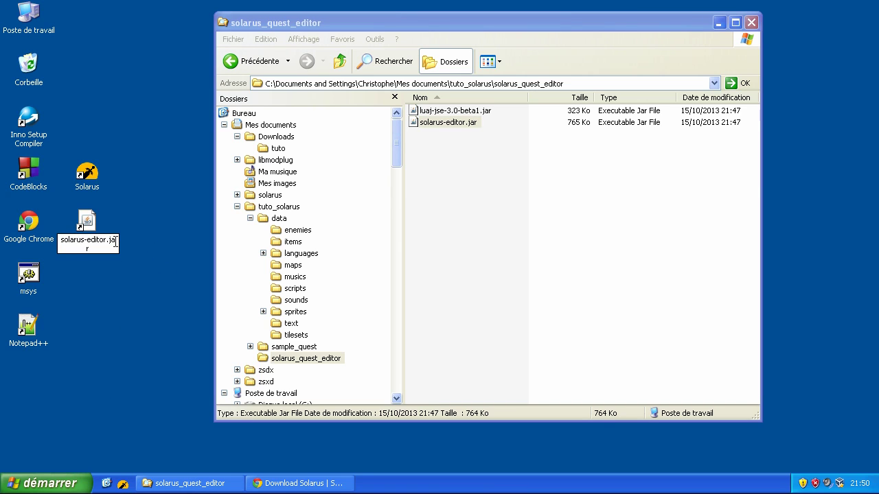
key("shift+End")
key("Home")
key("Delete")
type("S")
key("Delete")
type("Quest")
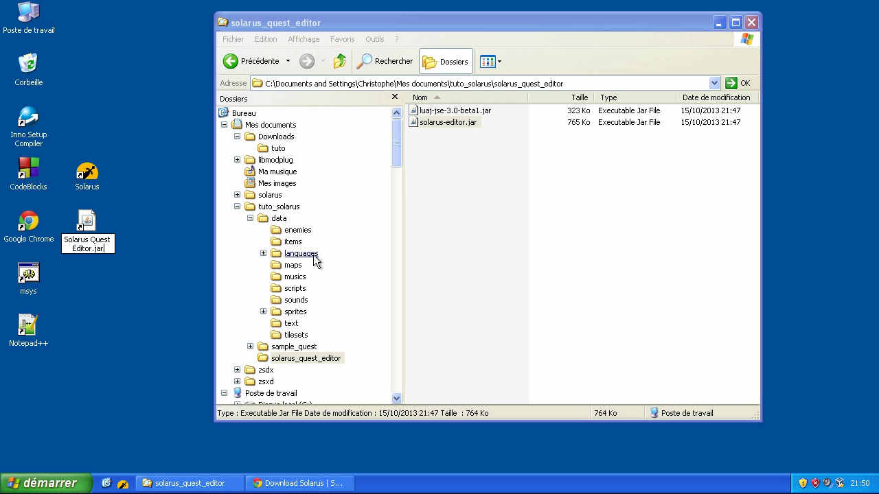
key("BackSpace")
key("Return")
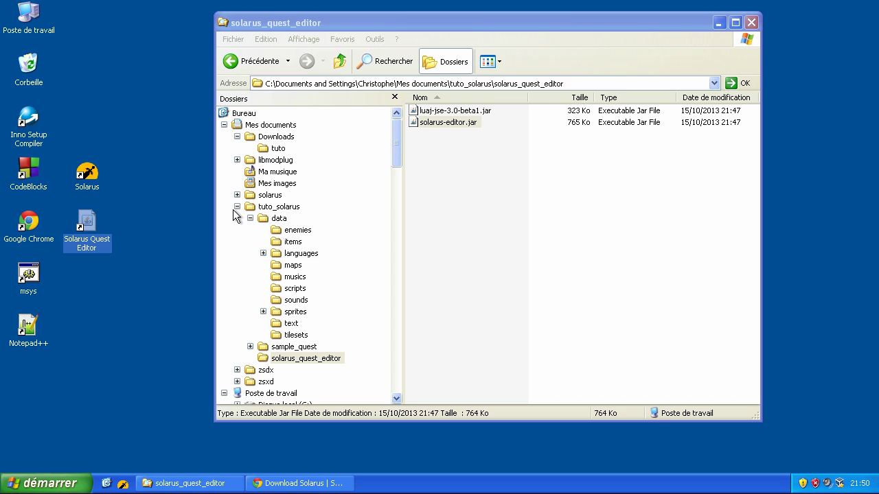
Copy the path of the tuto_solarus folder and open the properties of the Solarus Quest Editor desktop shortcut
left_click(280, 207)
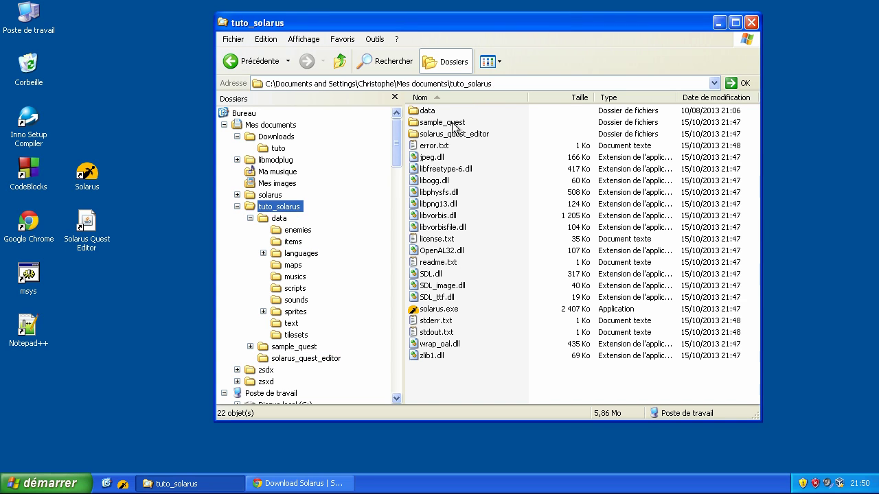
left_click(533, 83)
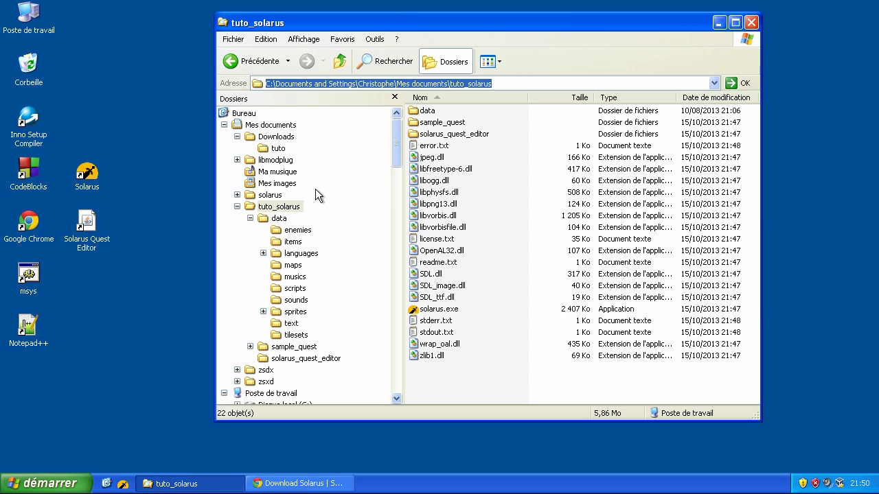
left_click(101, 241)
right_click(98, 245)
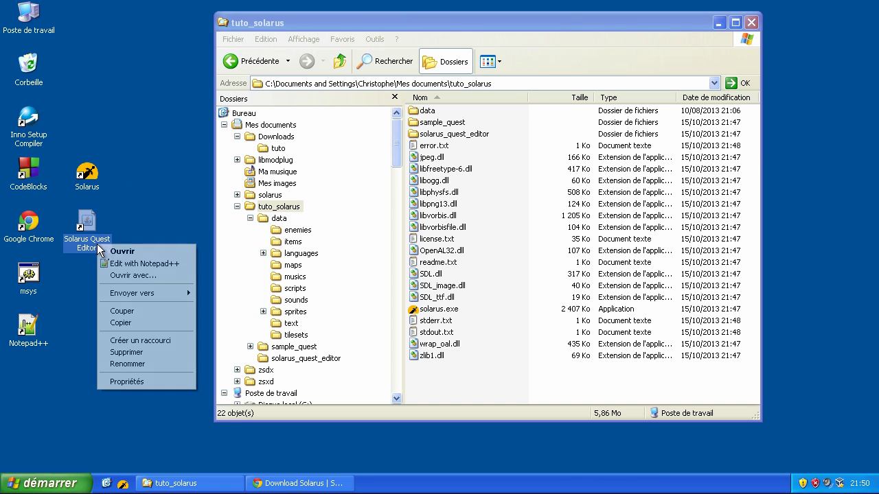
left_click(158, 384)
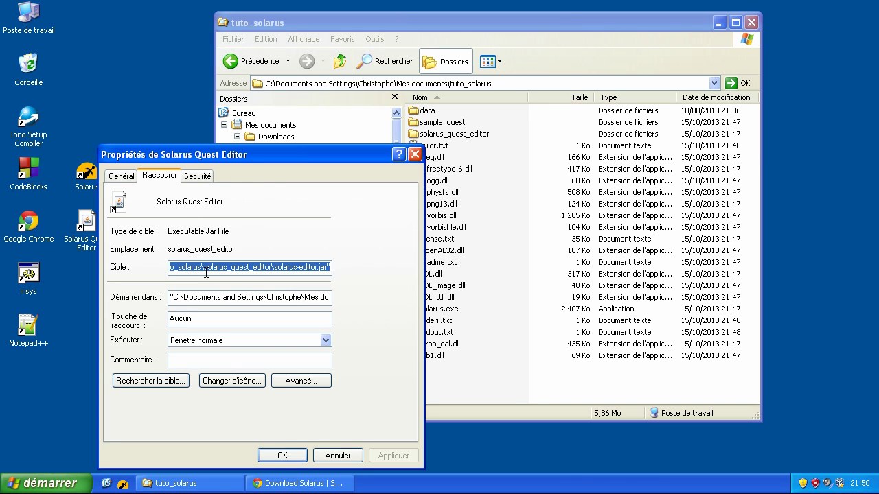
left_click(177, 268)
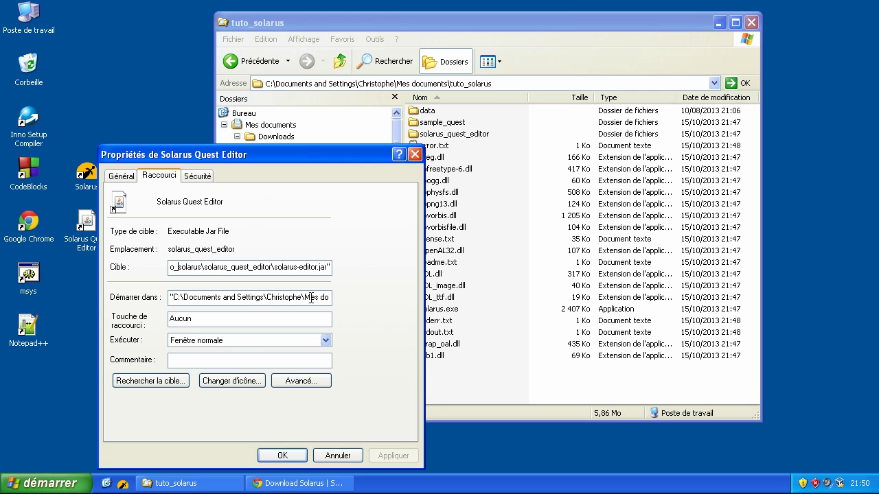
left_click(121, 175)
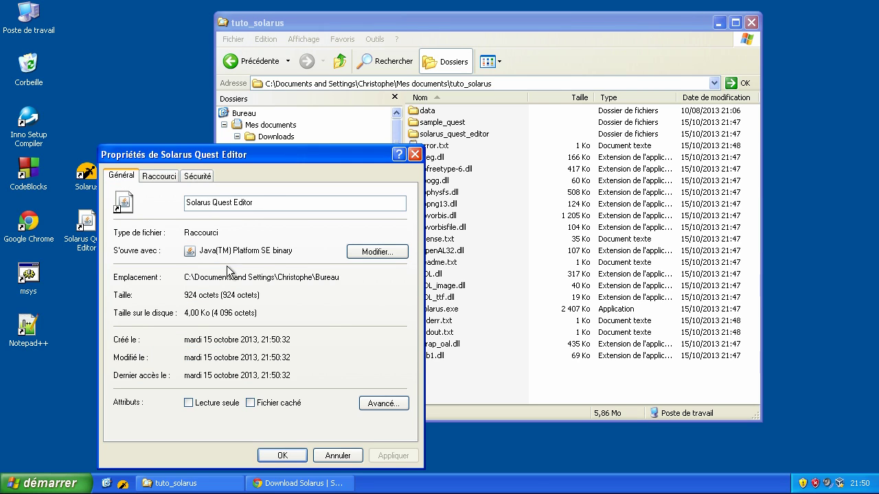
left_click_drag(224, 357, 276, 358)
left_click(197, 176)
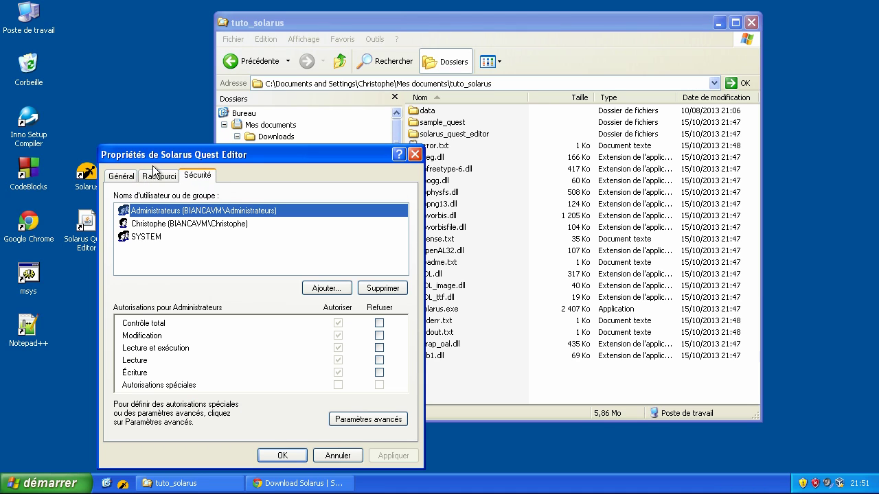
left_click(157, 177)
Append the tuto_solarus folder path in quotation marks as an argument to the shortcut's target, and save the properties
left_click(245, 266)
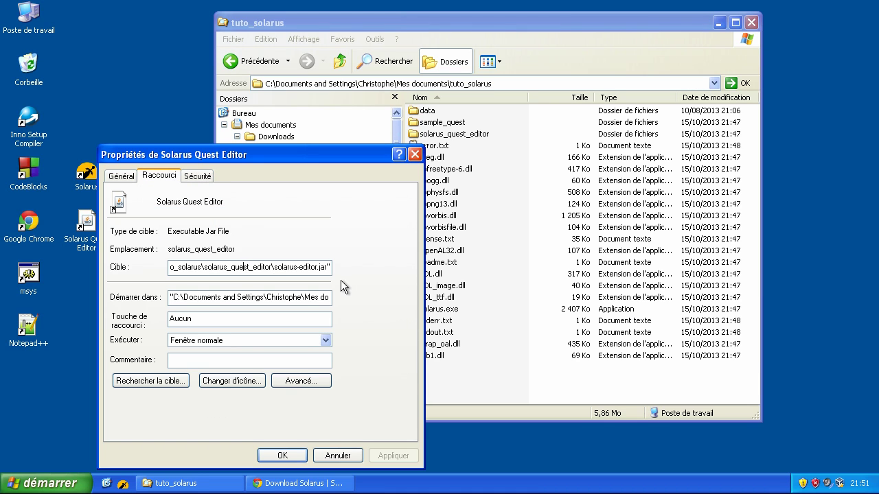
type("\"")
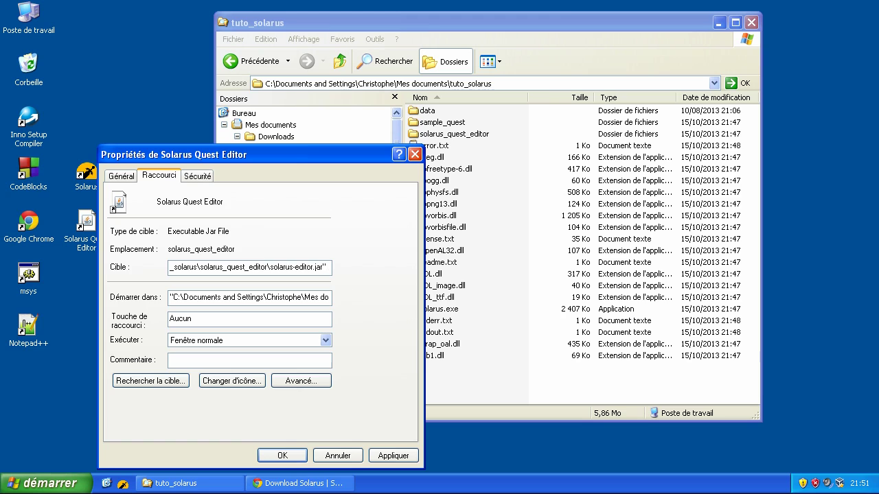
key("Left")
key("Left")
key("Left")
key("Left")
key("Left")
key("Left")
key("Left")
key("Left")
key("Left")
key("Left")
key("Left")
key("Left")
key("Left")
key("Left")
key("Left")
key("Left")
key("Left")
key("Left")
key("Left")
key("Left")
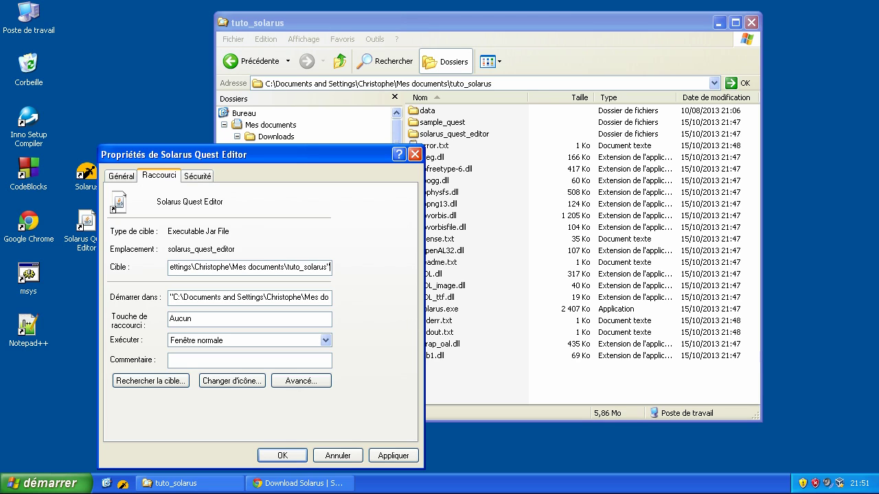
left_click(275, 457)
Launch the quest editor from its desktop shortcut and move the quest update confirmation clear of the tuto_solarus file list
left_click(186, 381)
left_click(95, 245)
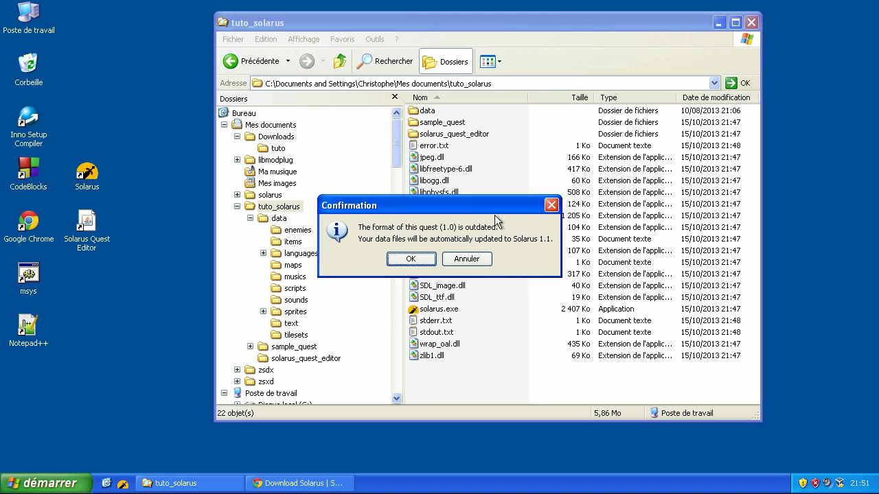
left_click_drag(493, 208, 273, 287)
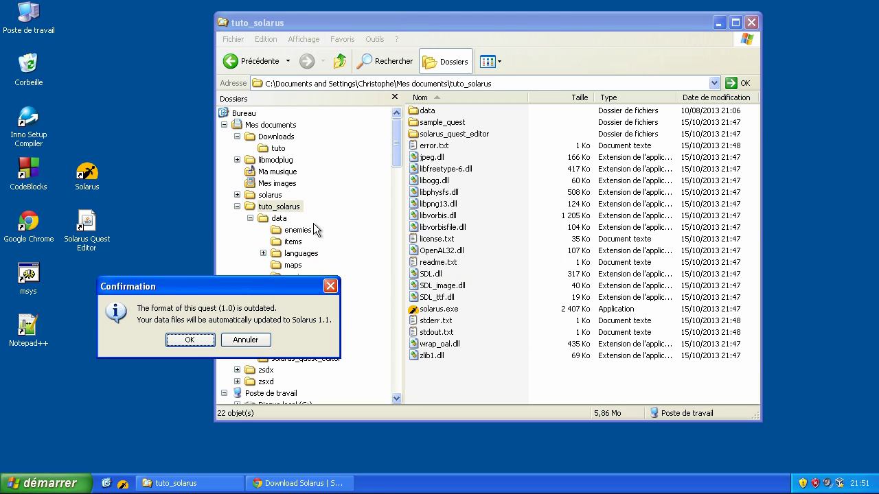
Make a backup copy of the data folder inside tuto_solarus
left_click(279, 210)
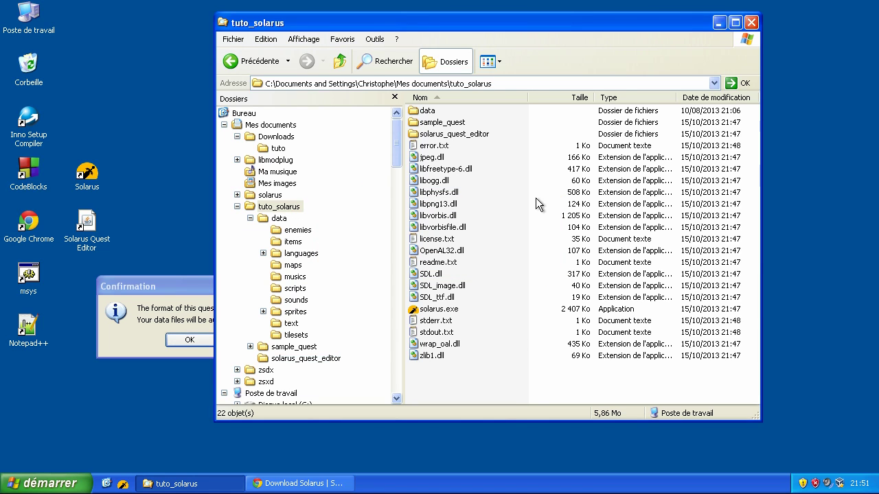
left_click(432, 102)
left_click(431, 101)
left_click(431, 109)
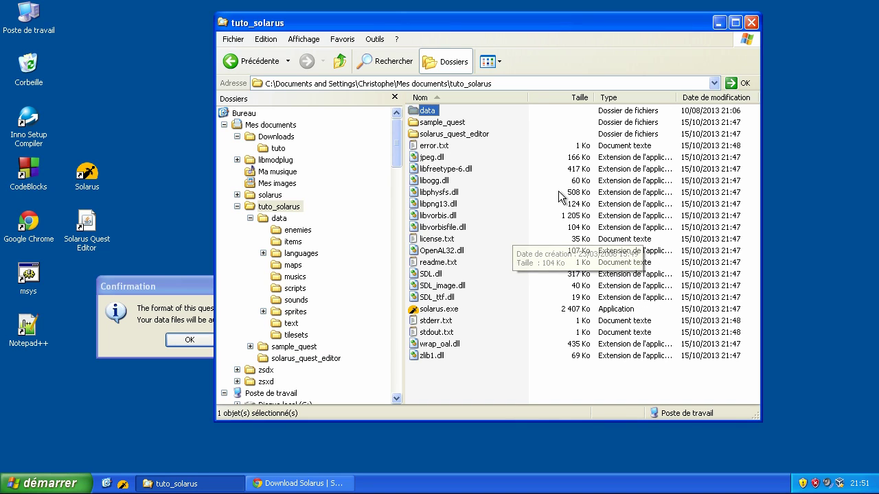
key("ctrl+c")
key("ctrl+v")
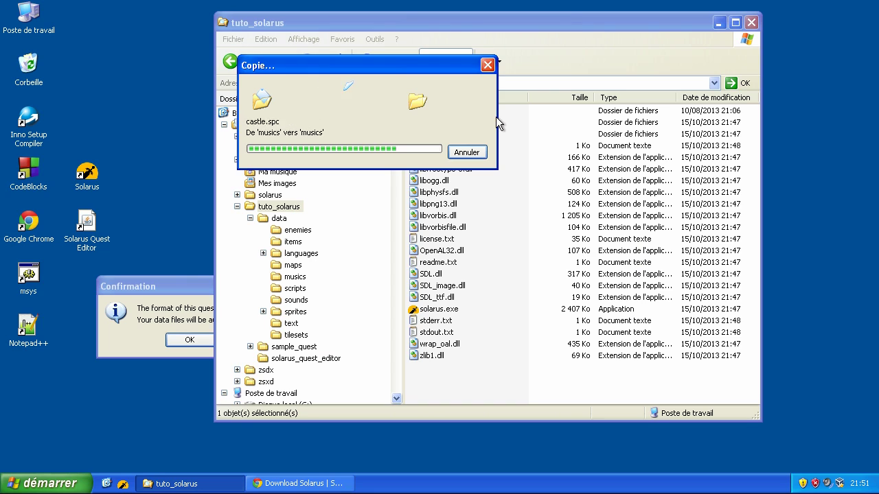
left_click(206, 287)
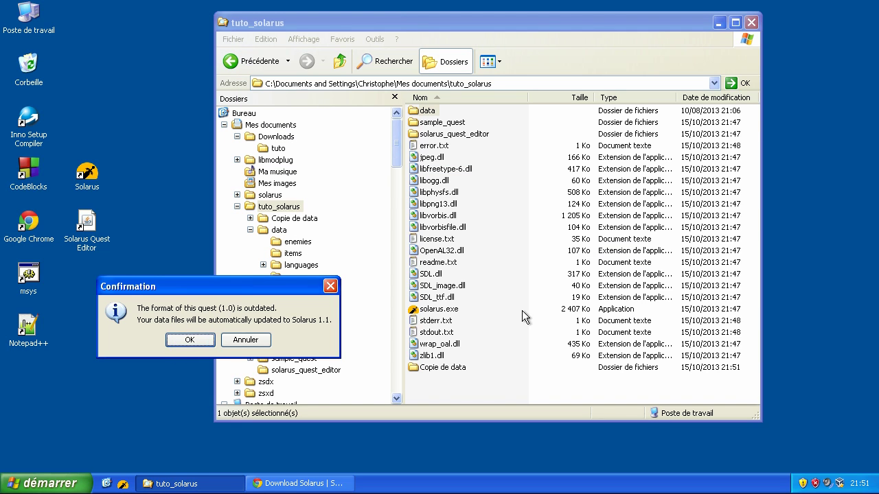
Rename the copied data folder to "data-ep20"
left_click(554, 364)
left_click(438, 371)
left_click(440, 370)
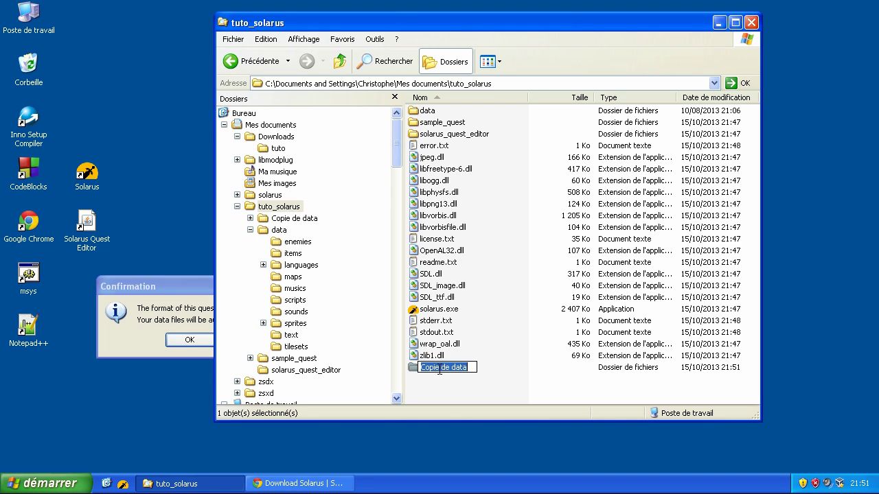
left_click(454, 367)
key("Delete")
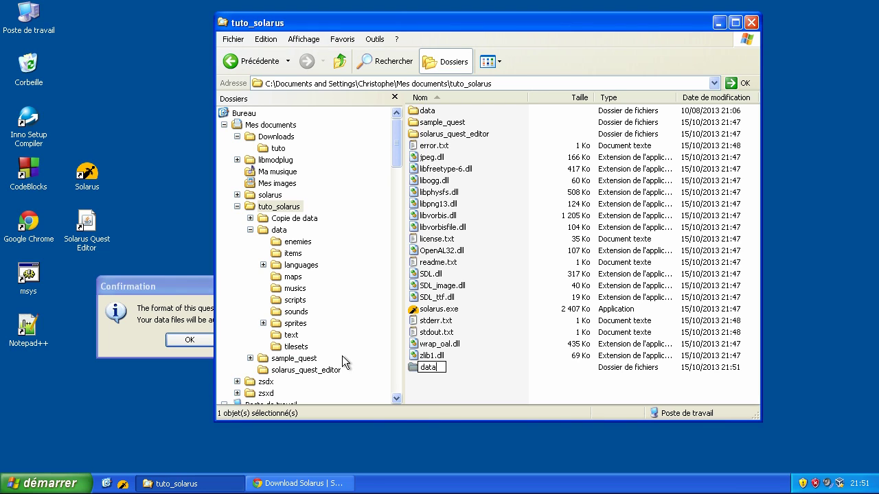
key("End")
type(".")
key("BackSpace")
type("-ch")
key("BackSpace")
key("BackSpace")
type("ep20")
key("Return")
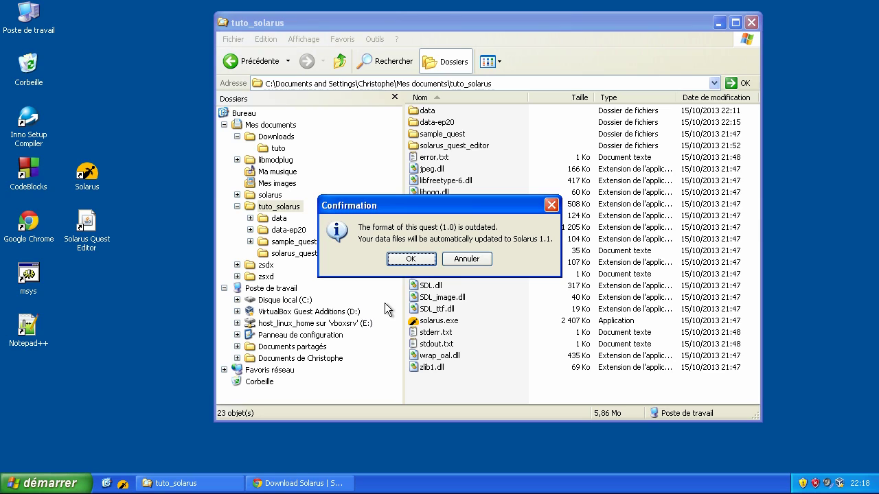
Accept the automatic update of the quest data files to Solarus 1.1 and reposition the log window so it is readable
left_click(411, 260)
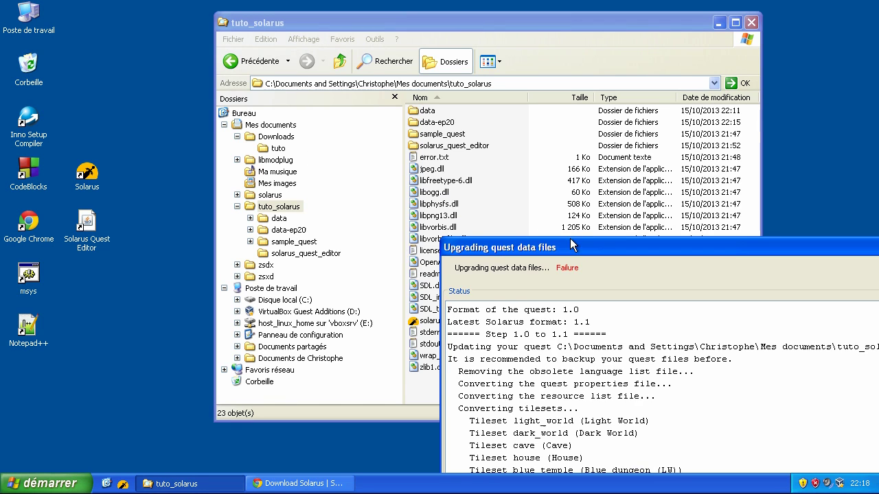
left_click_drag(569, 244, 436, 19)
Examine the upgrade log, especially the npc/zelda sprite entry and the full file path in the final error line
scroll(567, 196, "down", 8)
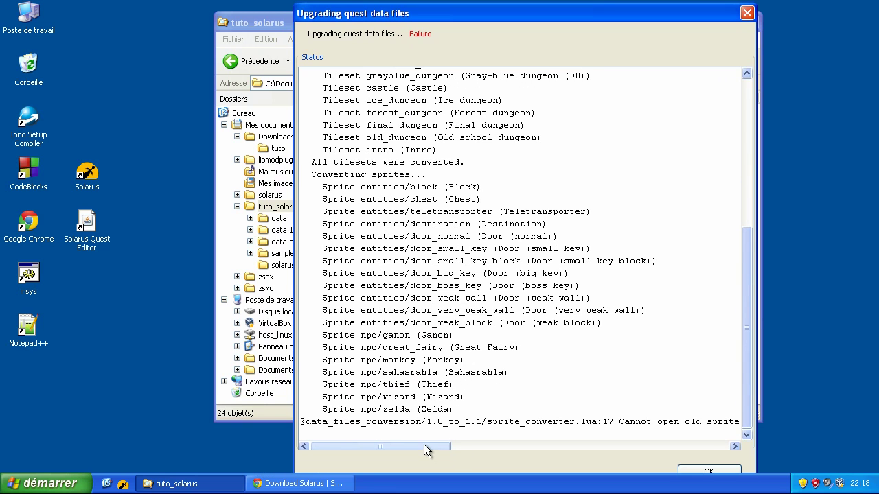
left_click_drag(423, 450, 348, 449)
left_click_drag(415, 450, 302, 478)
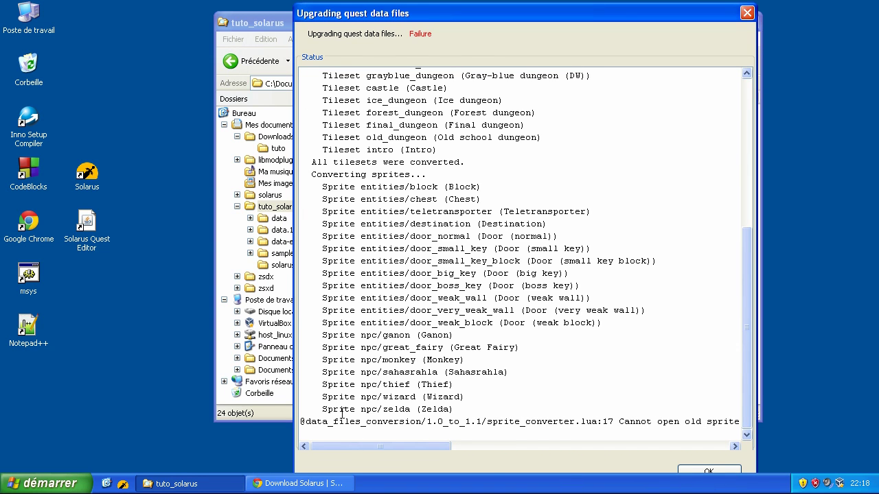
left_click_drag(322, 409, 466, 412)
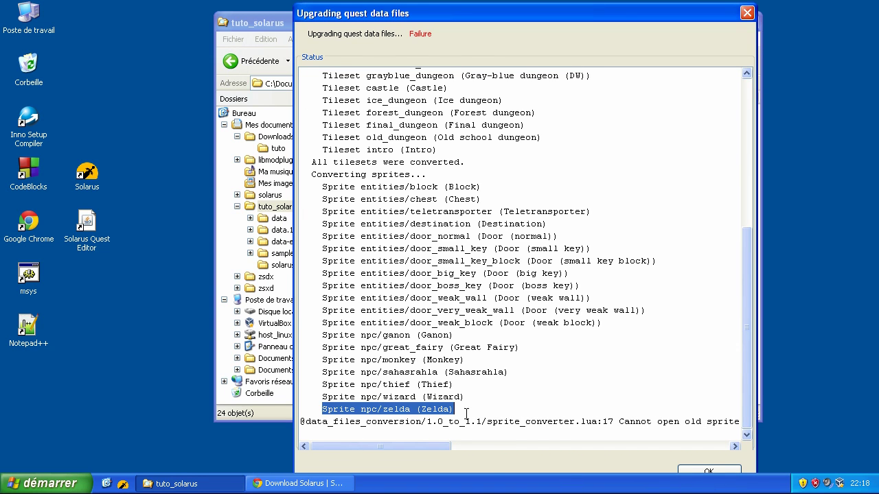
scroll(558, 414, "up", 2)
scroll(579, 410, "down", 2)
scroll(473, 343, "up", 7)
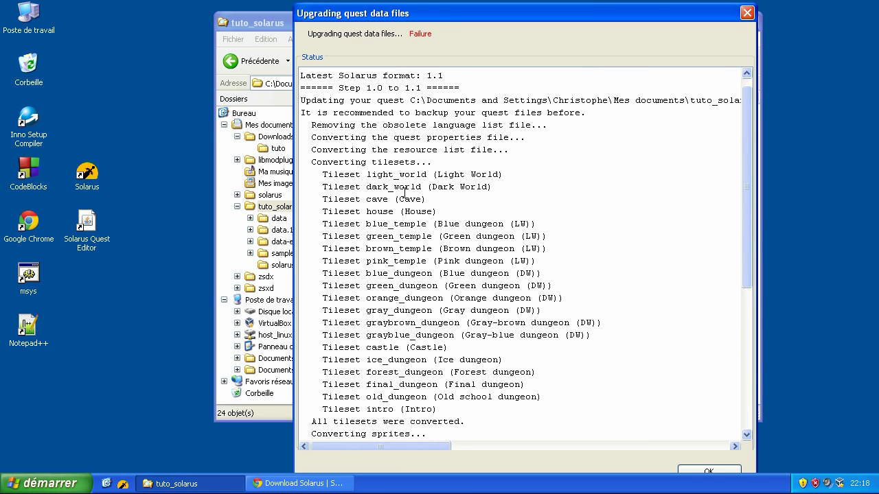
scroll(440, 219, "down", 7)
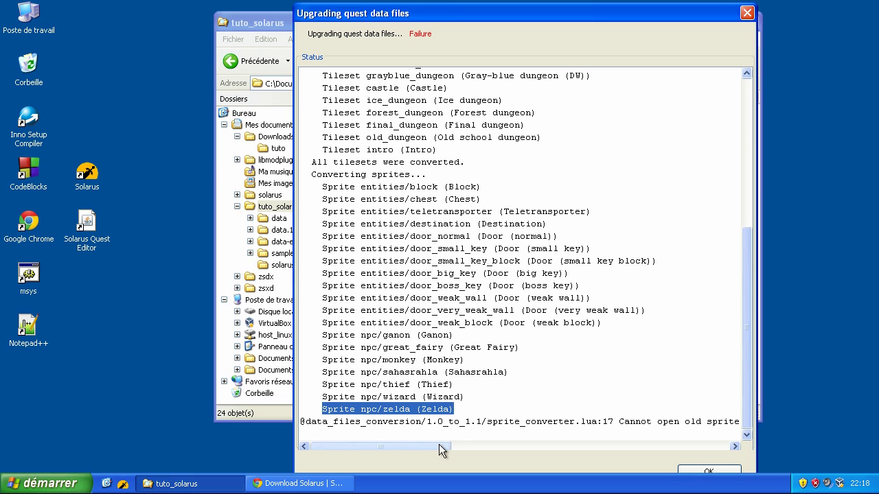
left_click_drag(426, 447, 666, 446)
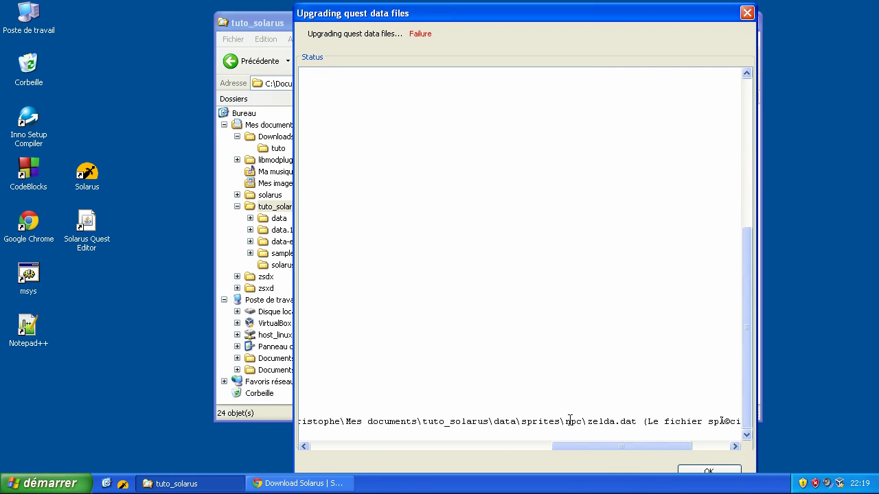
Dismiss the upgrade log and the dialog that follows, and close the quest editor
left_click(727, 471)
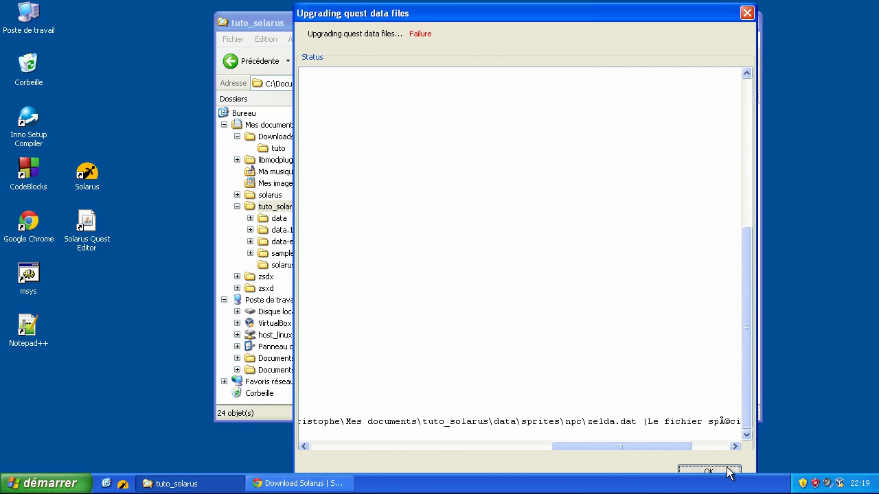
left_click(447, 261)
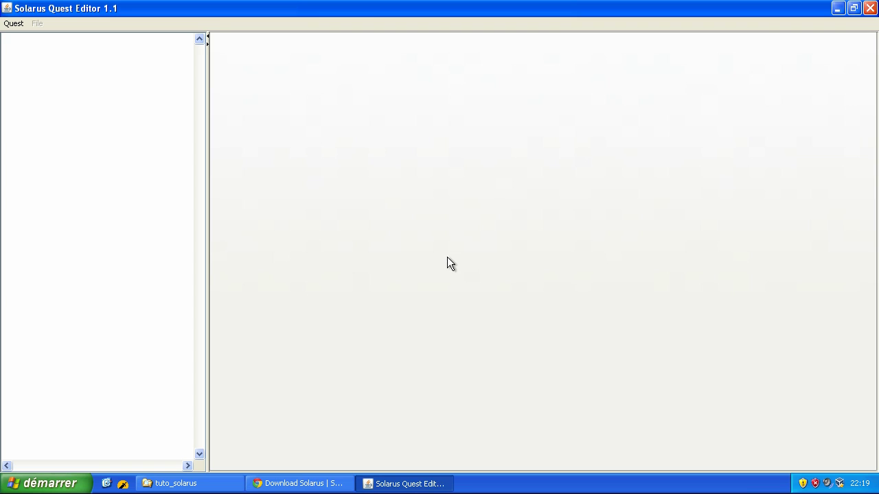
left_click(870, 7)
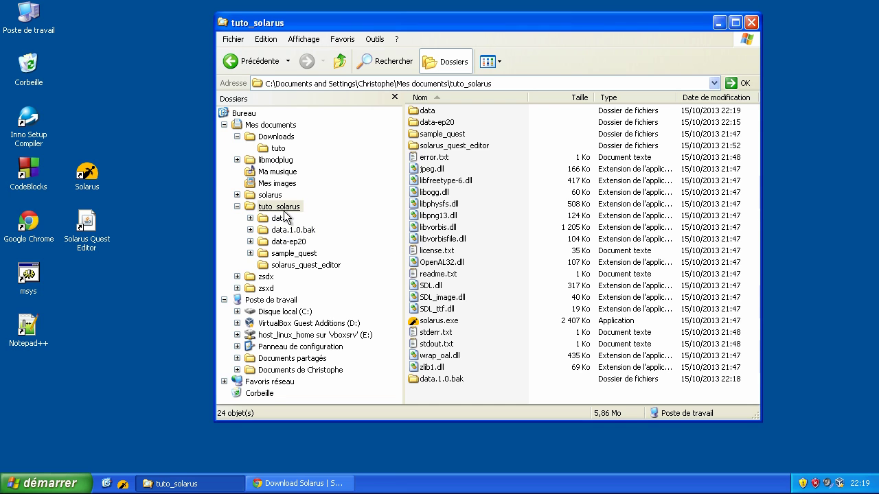
Inspect the data folder and the sprite files in data-ep20\sprites\npc, and return to the tuto_solarus folder
left_click(282, 220)
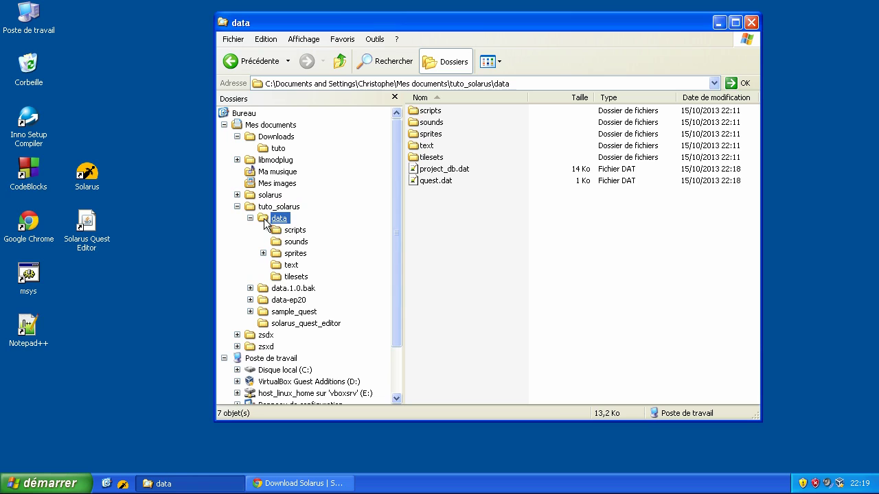
left_click(282, 219)
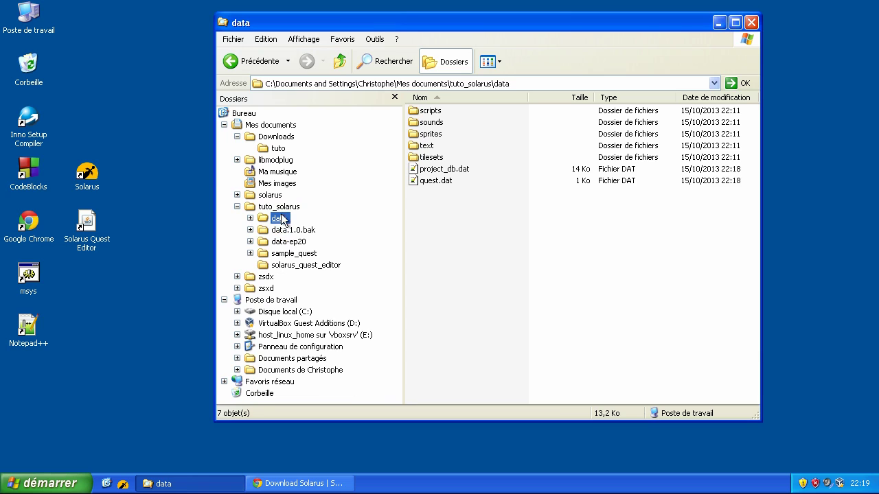
left_click(251, 242)
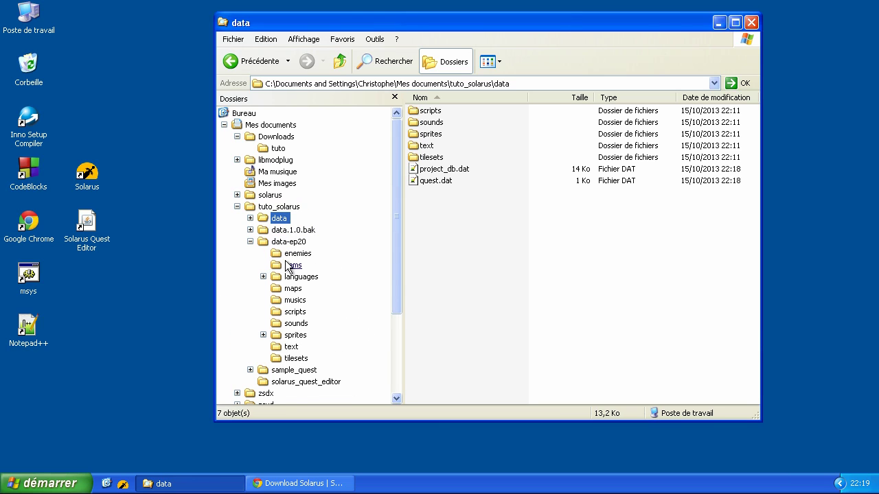
left_click(263, 335)
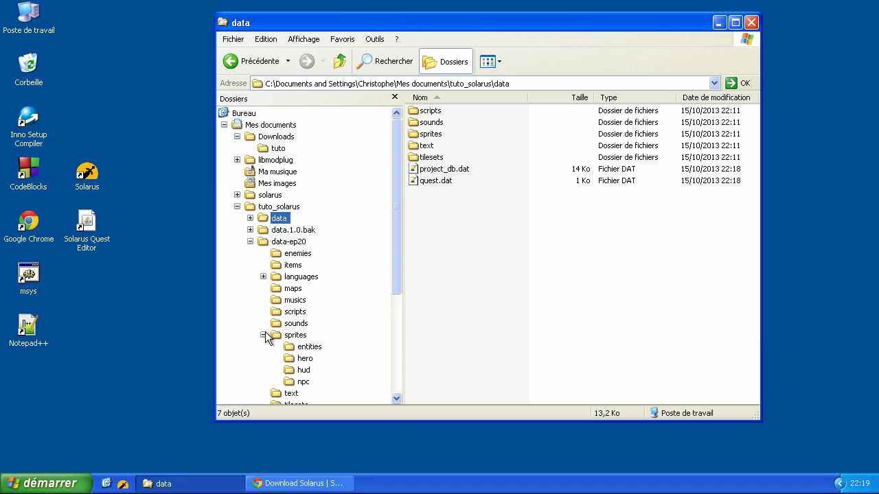
left_click(304, 381)
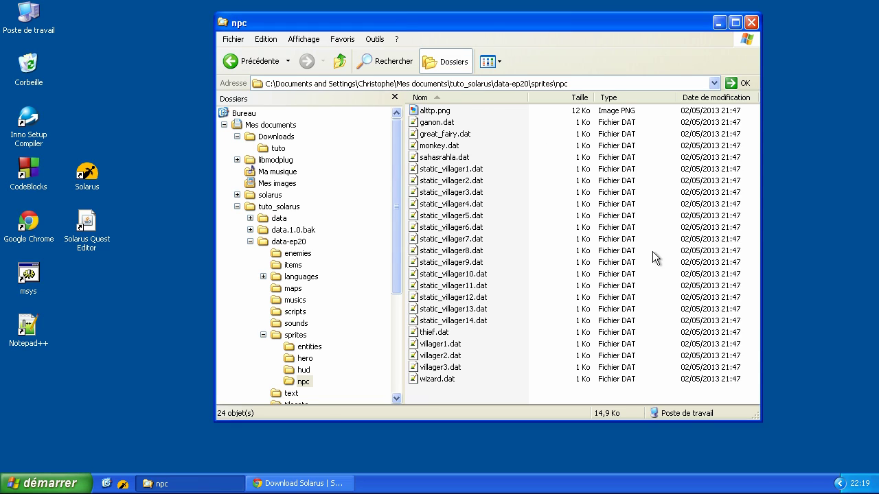
left_click(250, 242)
left_click(279, 207)
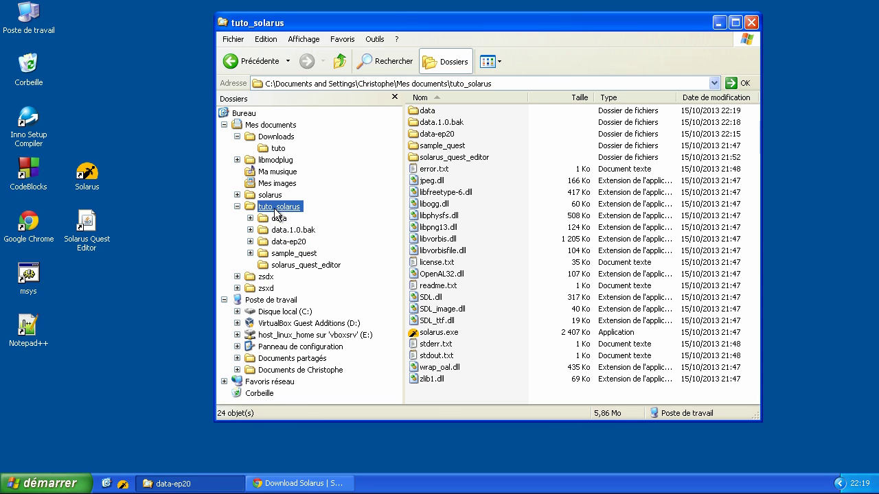
Delete the data folder from tuto_solarus and confirm sending its contents to the recycle bin
left_click(428, 111)
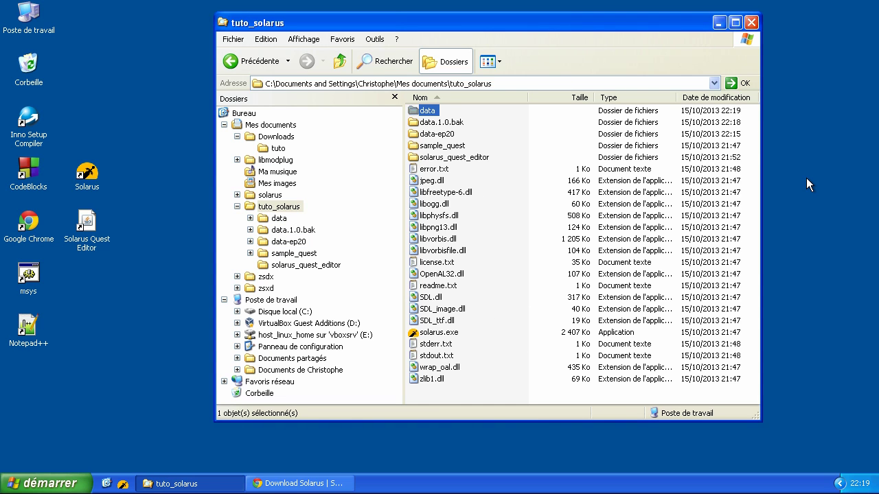
key("Delete")
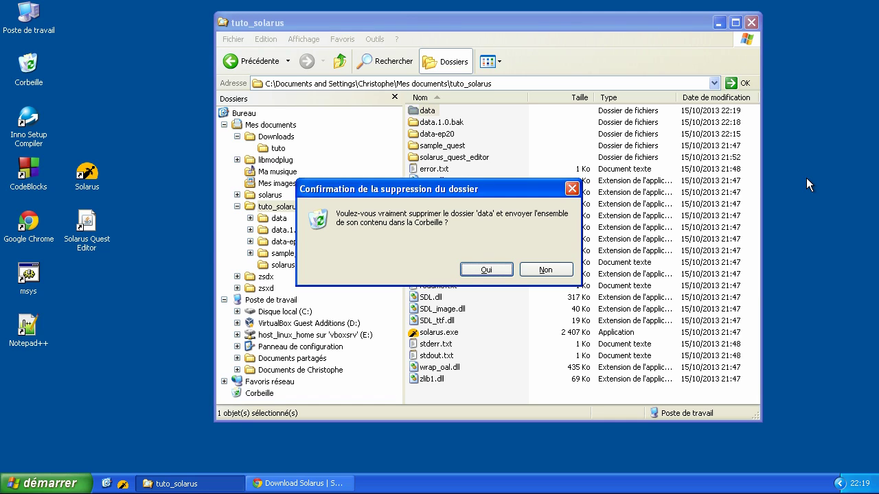
key("Return")
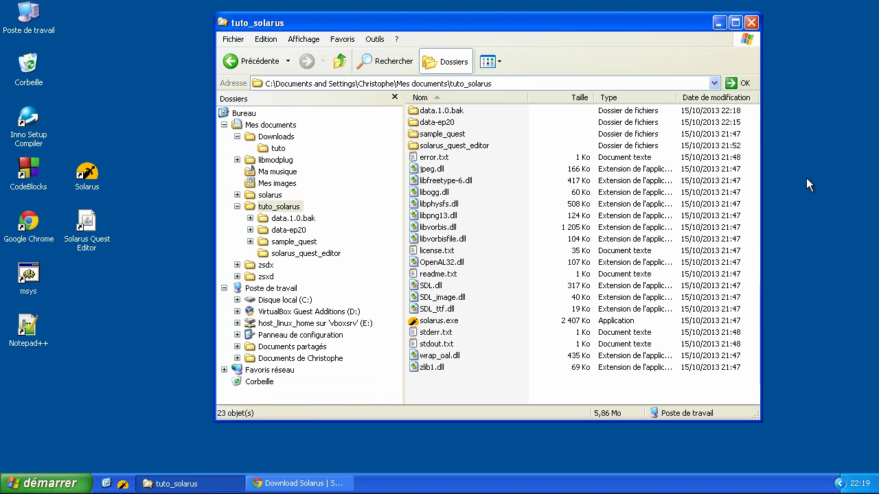
Restore the backup by renaming the data.1.0.bak folder to data
left_click(445, 111)
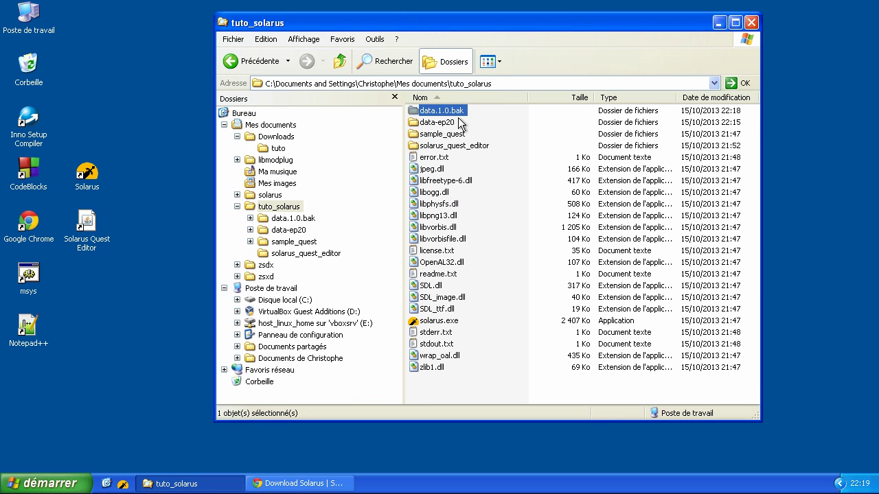
left_click(446, 111)
left_click(466, 113)
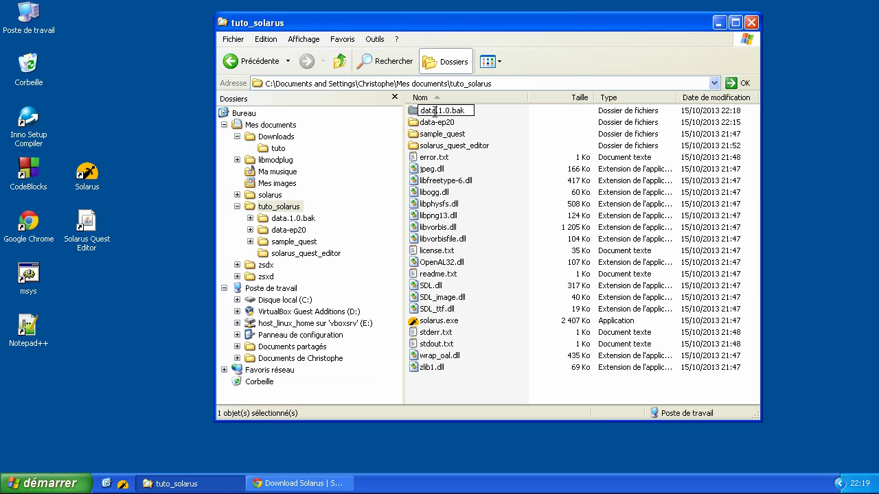
left_click_drag(466, 113, 437, 113)
key("BackSpace")
left_click(502, 126)
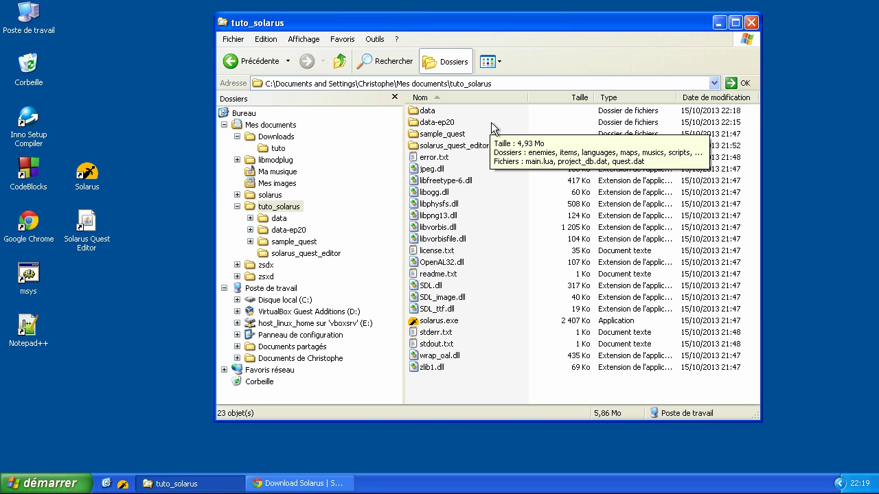
Open zelda.dat from the Downloads\tuto folder in Notepad++, inspect its sprite definitions down to the last line, and close it
left_click(278, 149)
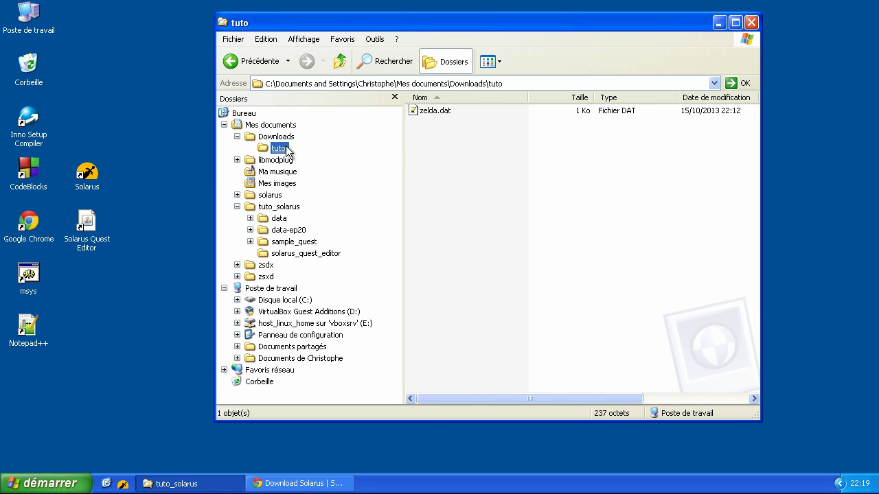
left_click(443, 114)
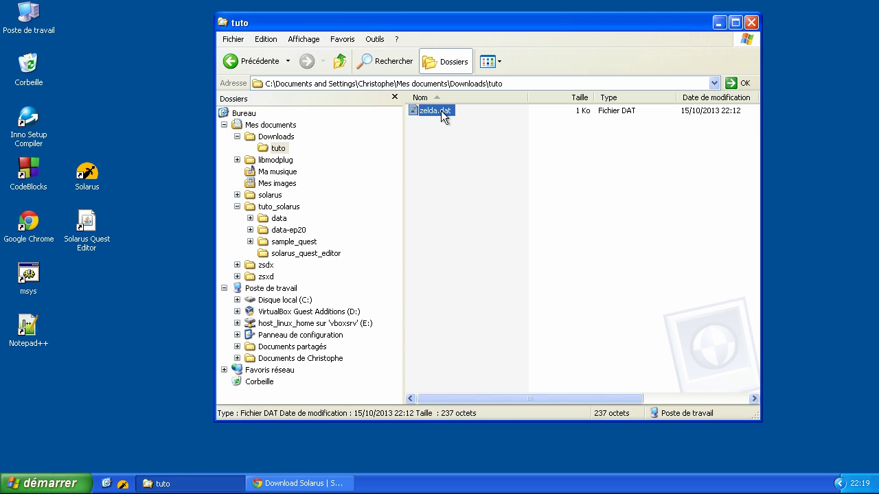
left_click(278, 218)
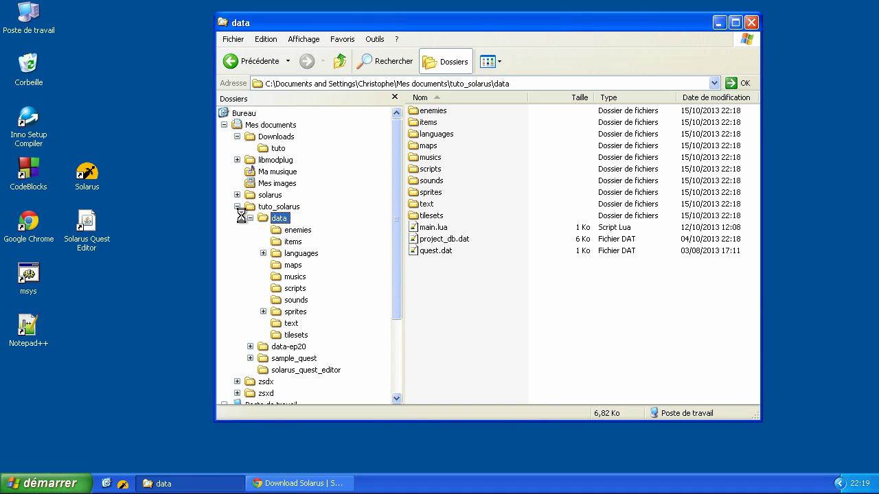
left_click(248, 218)
left_click(294, 147)
left_click(432, 117)
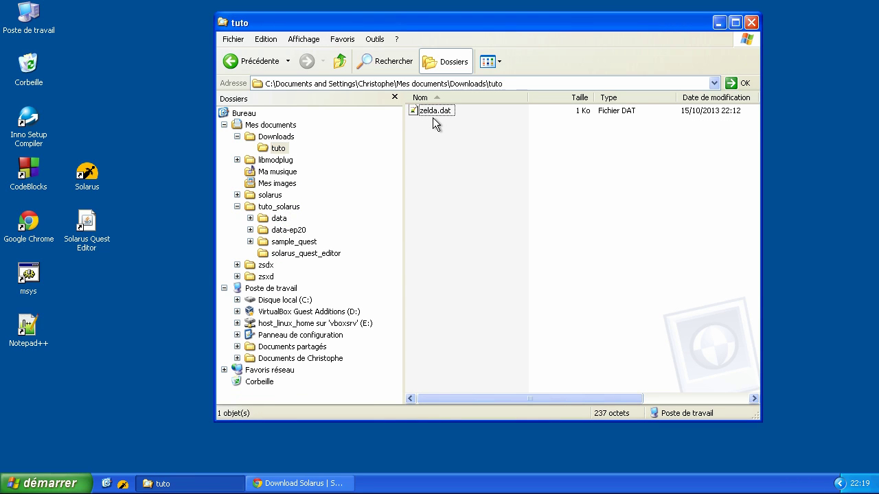
left_click(432, 113)
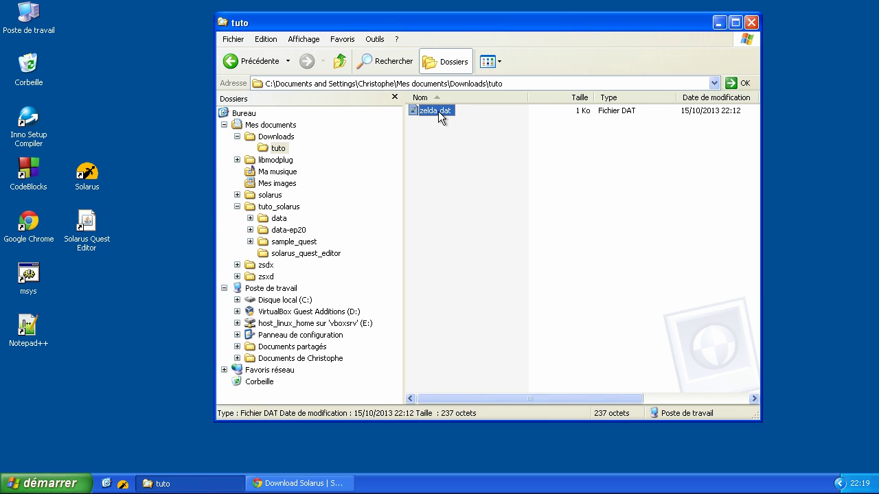
double_click(438, 111)
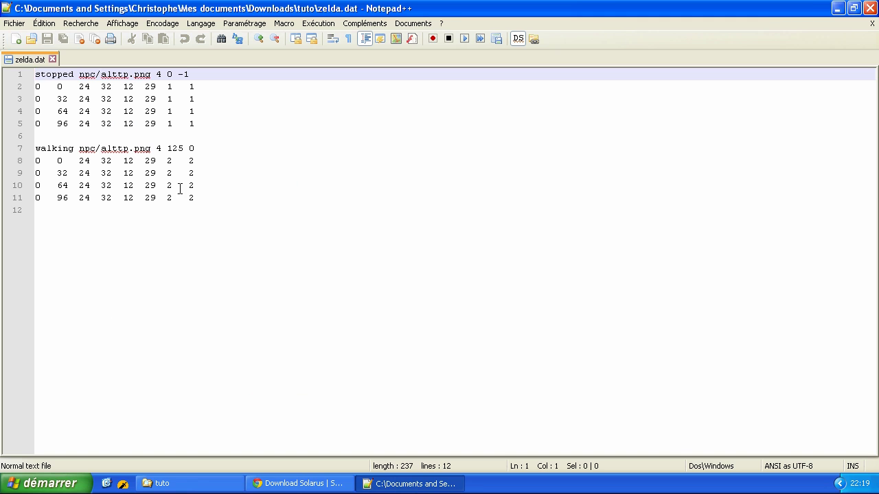
left_click(132, 226)
left_click_drag(34, 209, 73, 214)
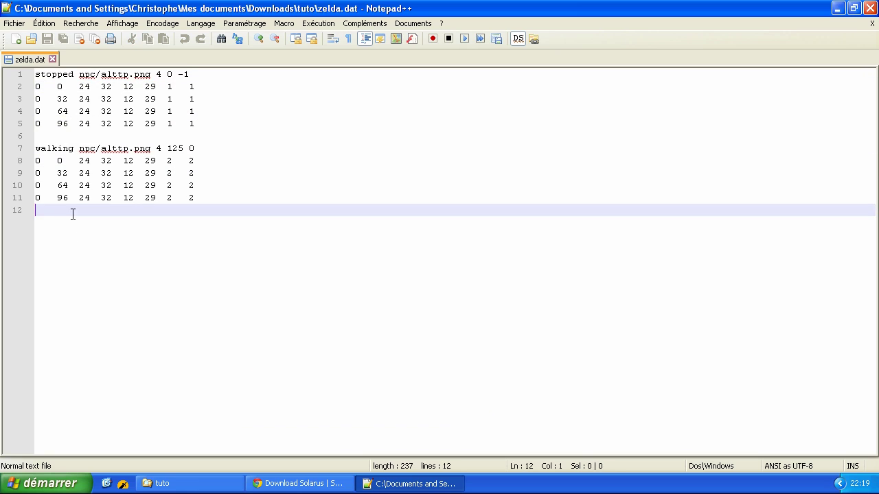
left_click(870, 8)
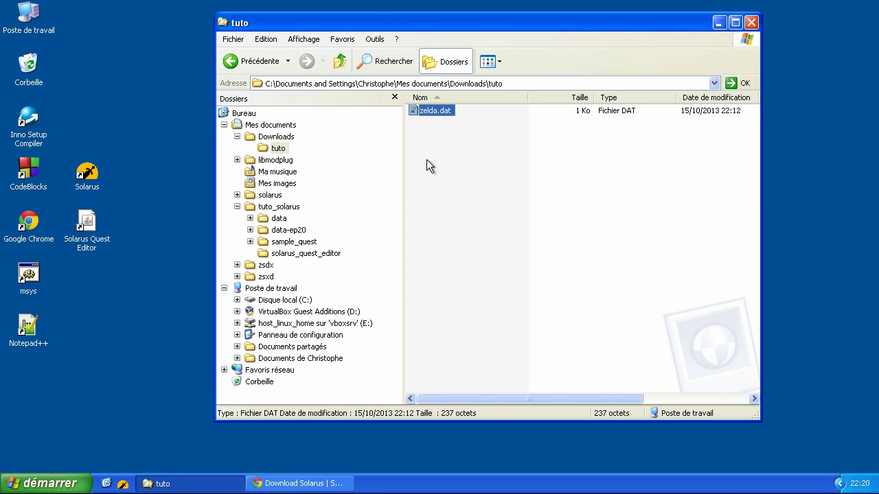
Copy zelda.dat from Downloads\tuto into the tuto_solarus\data\sprites\npc folder
left_click(279, 219)
left_click(299, 312)
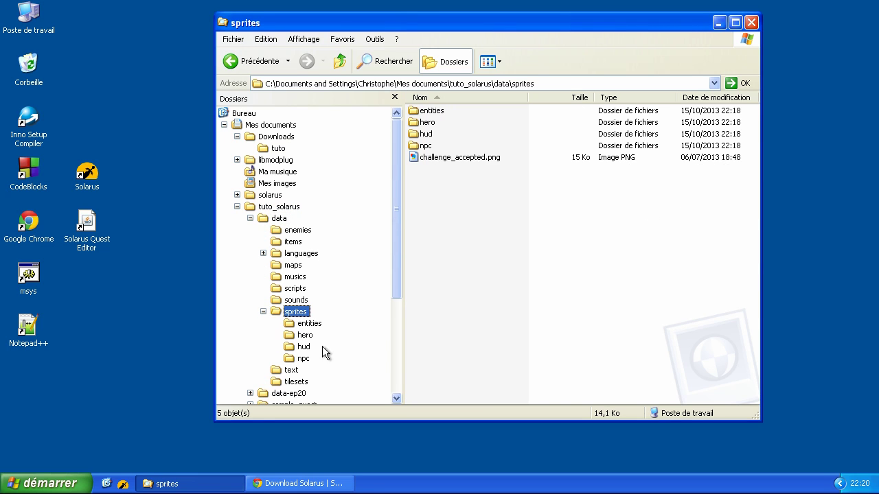
left_click(307, 359)
key("ctrl+v")
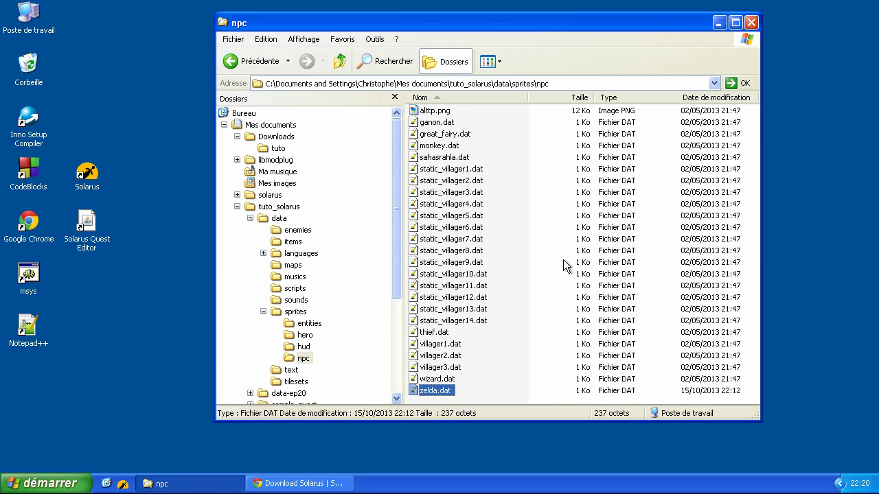
Load the tuto_solarus quest in Solarus Quest Editor, accept the data update to Solarus 1.1, and reposition the log window so it is readable
left_click(278, 207)
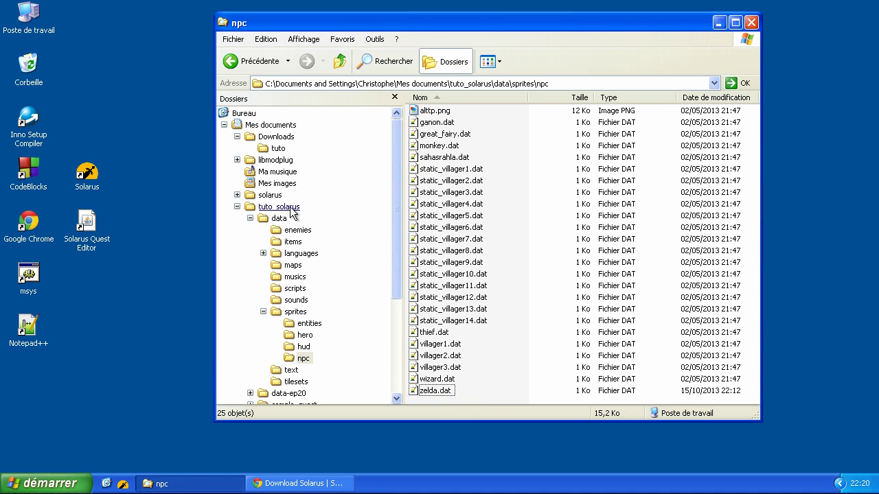
double_click(81, 232)
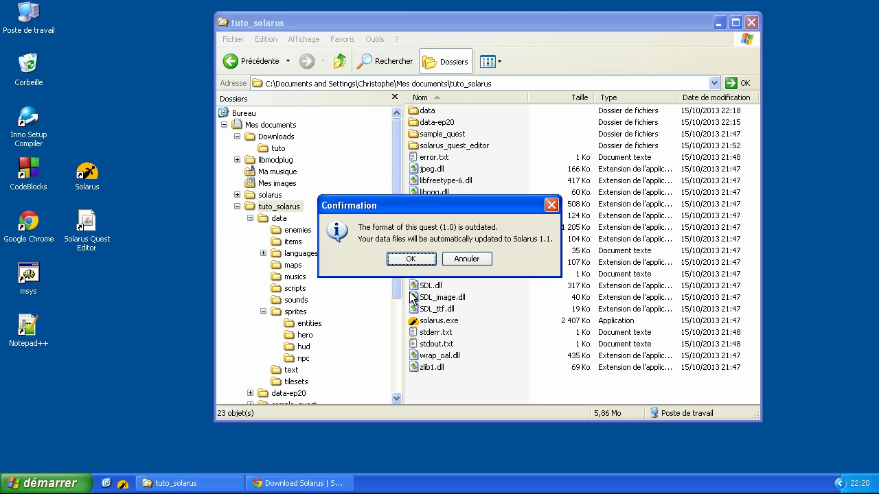
left_click(411, 263)
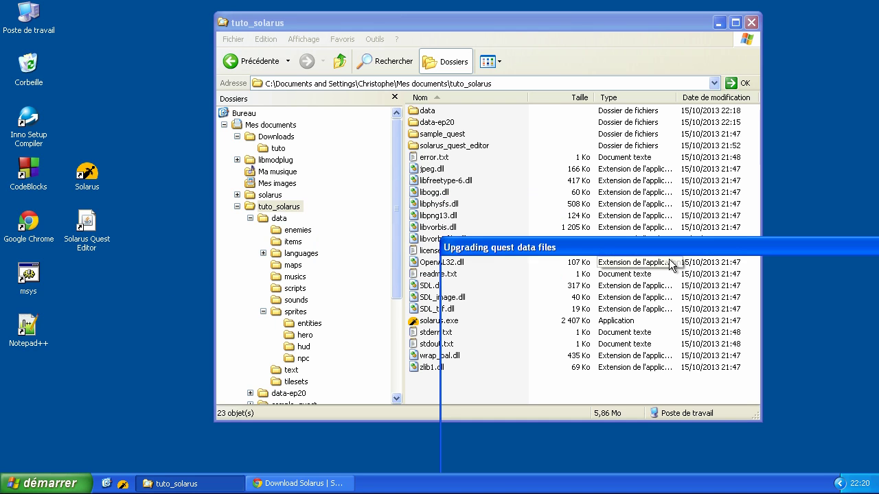
left_click_drag(650, 254, 427, 15)
Review the whole upgrade log, including the quest properties conversion line and the final status lines, and dismiss it
scroll(520, 125, "down", 2)
scroll(520, 124, "down", 20)
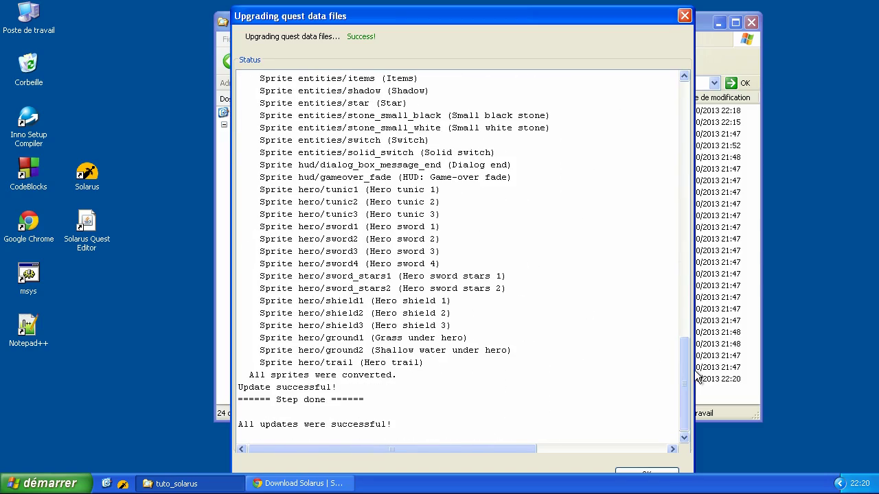
left_click_drag(685, 372, 716, 130)
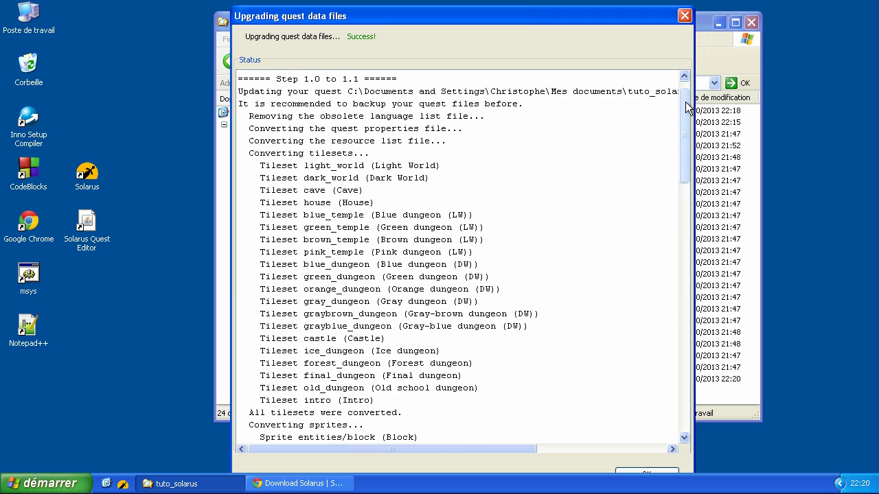
left_click_drag(687, 107, 686, 98)
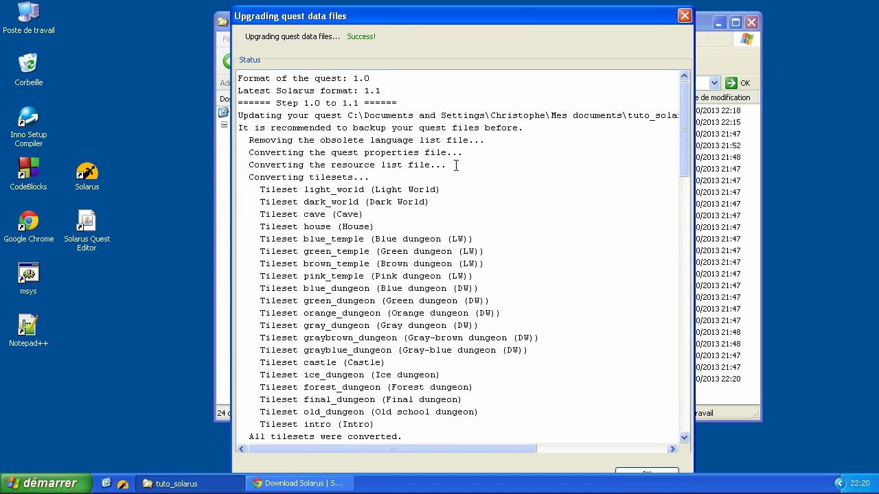
left_click_drag(454, 152, 212, 153)
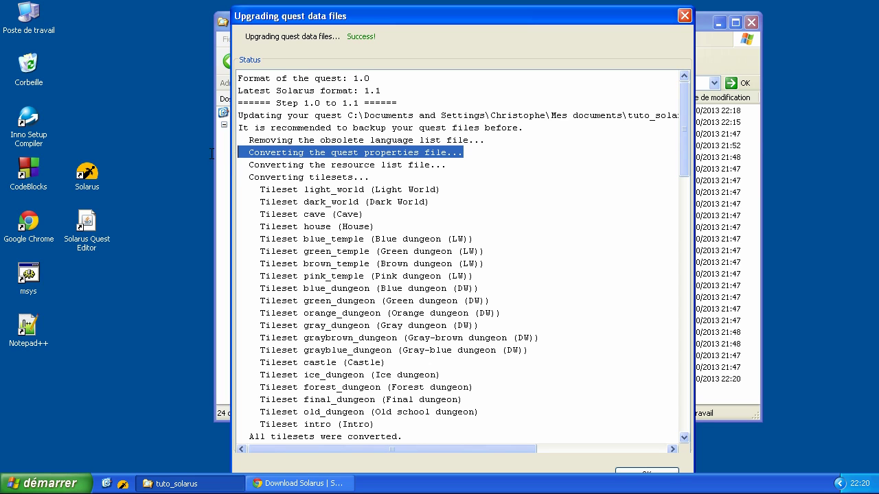
left_click_drag(687, 128, 676, 375)
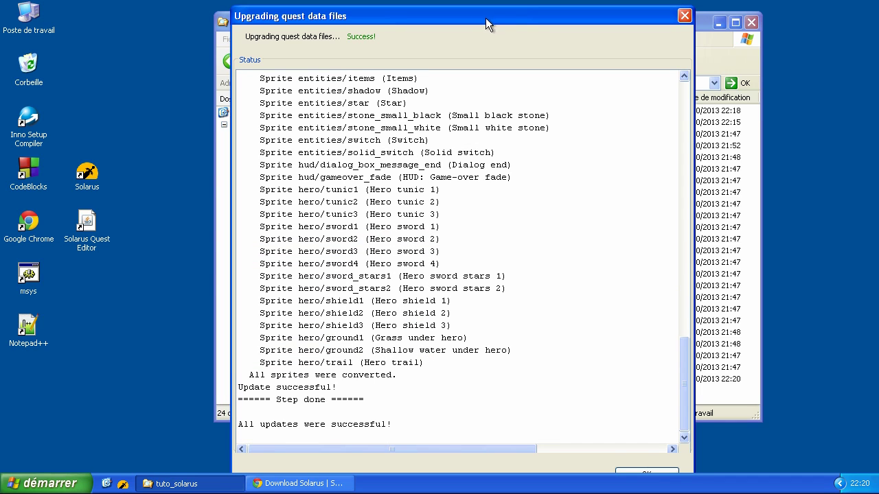
left_click(630, 457)
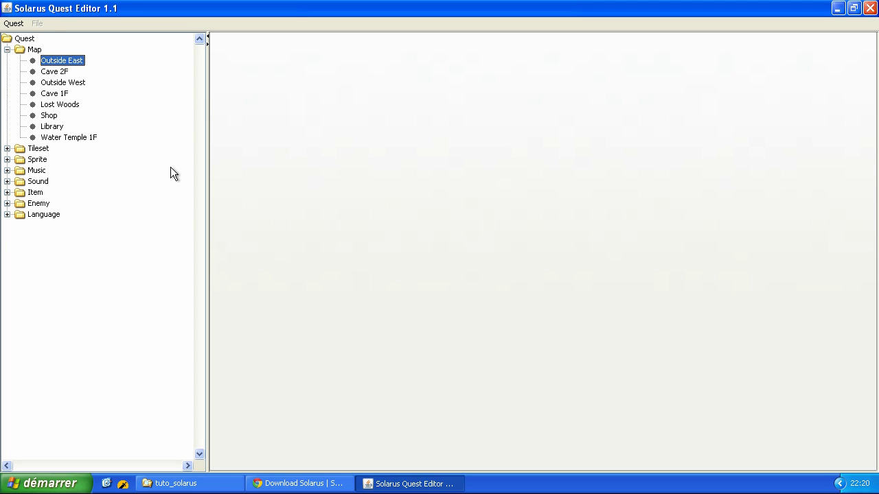
Open the Outside East map, inspect its layout and entity types including Separator, and close the quest editor
double_click(62, 60)
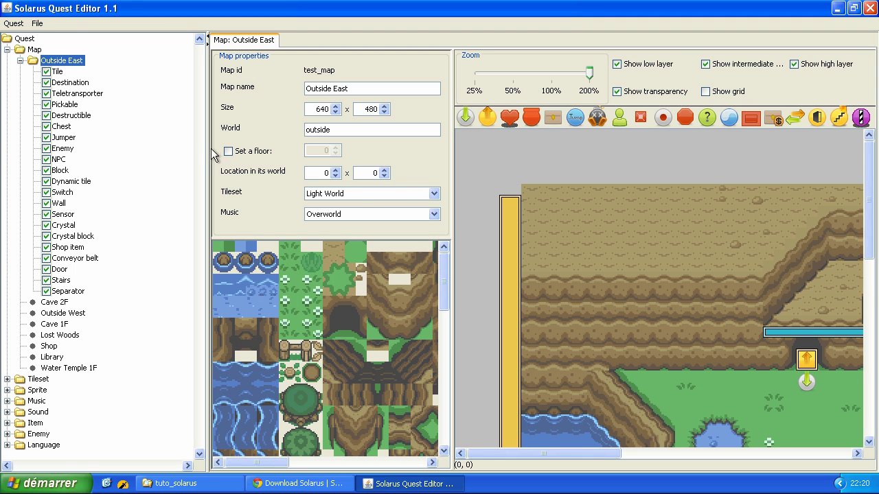
left_click_drag(210, 153, 82, 152)
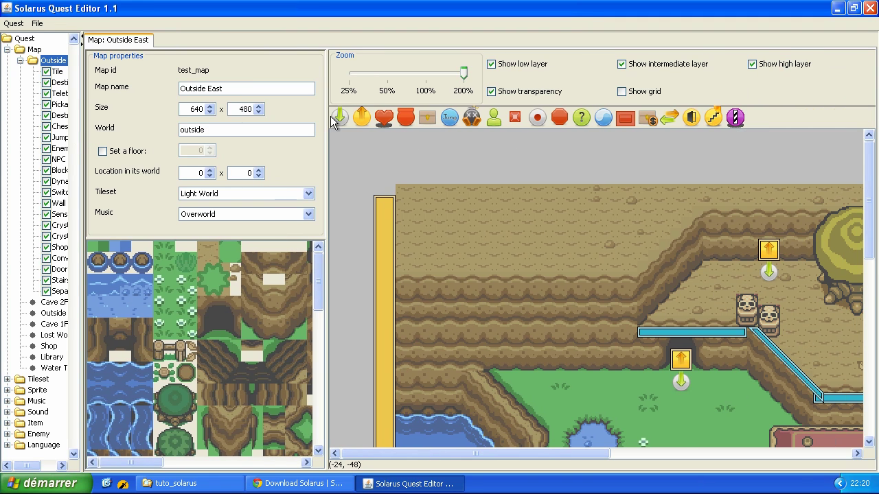
scroll(704, 323, "down", 3)
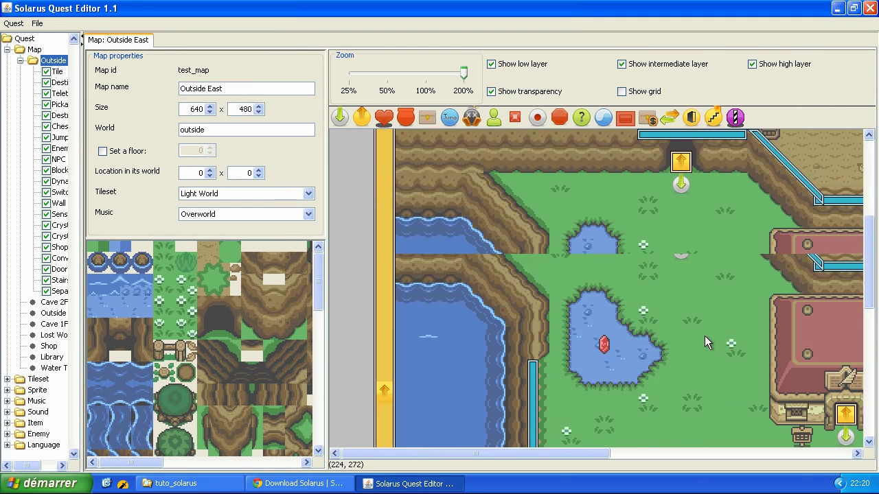
scroll(704, 335, "up", 3)
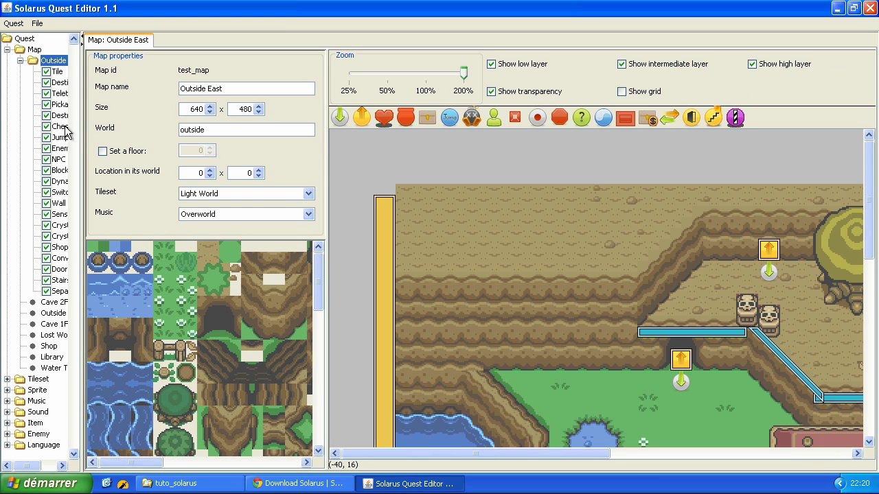
left_click_drag(84, 121, 182, 122)
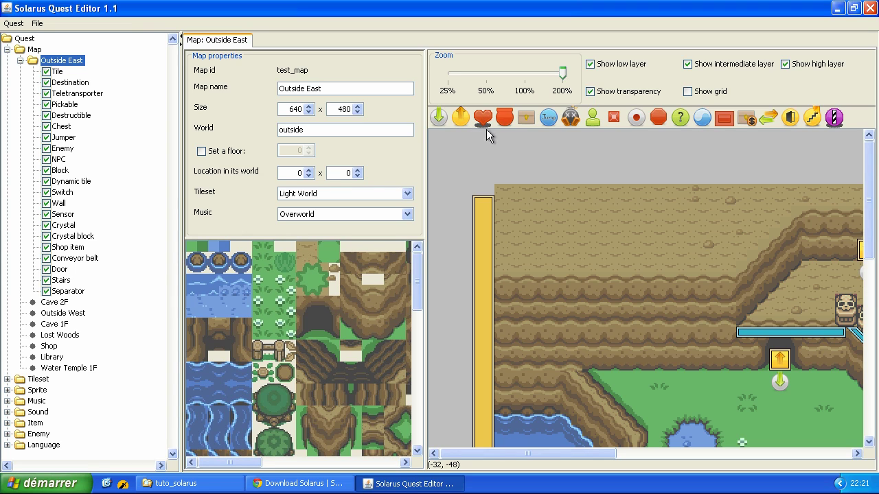
left_click(66, 291)
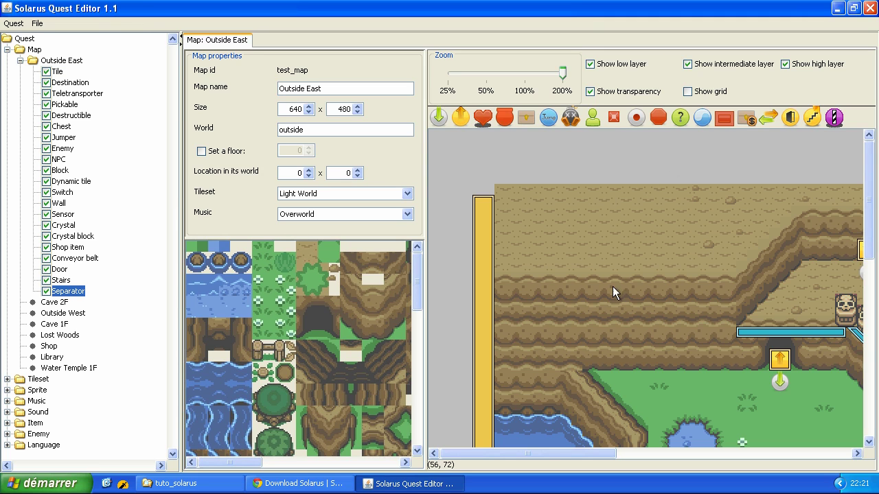
left_click(870, 8)
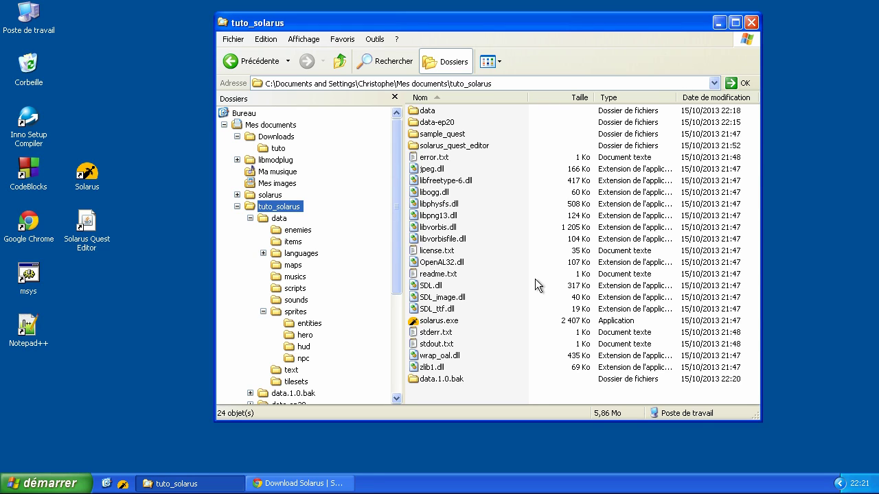
Switch to Chrome, go back from the Solarus download page to the previous release article, and hide the downloads bar
left_click(585, 378)
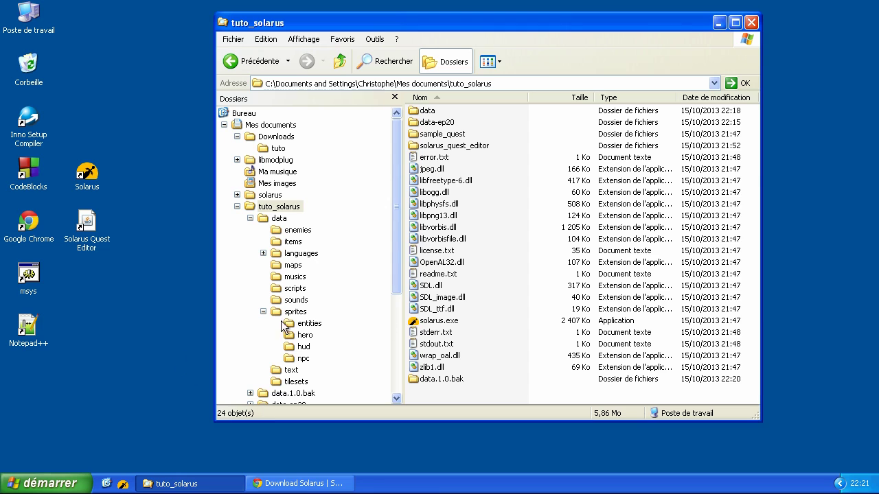
left_click(328, 485)
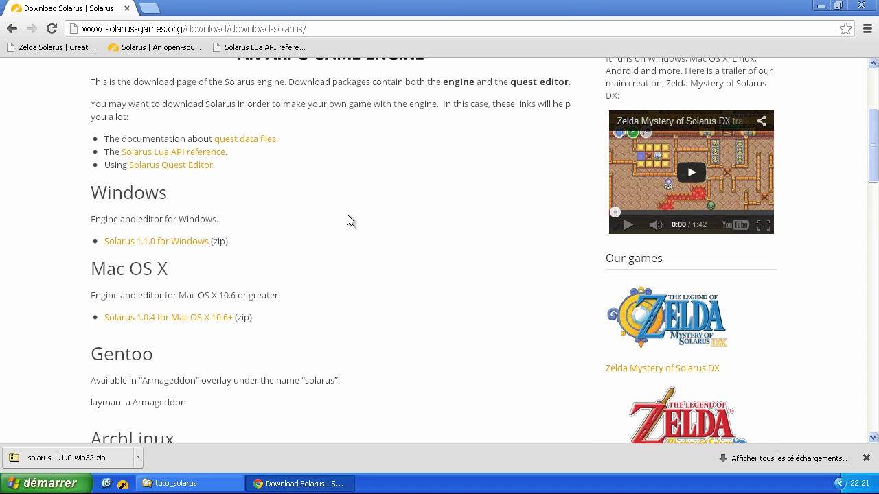
scroll(347, 215, "up", 3)
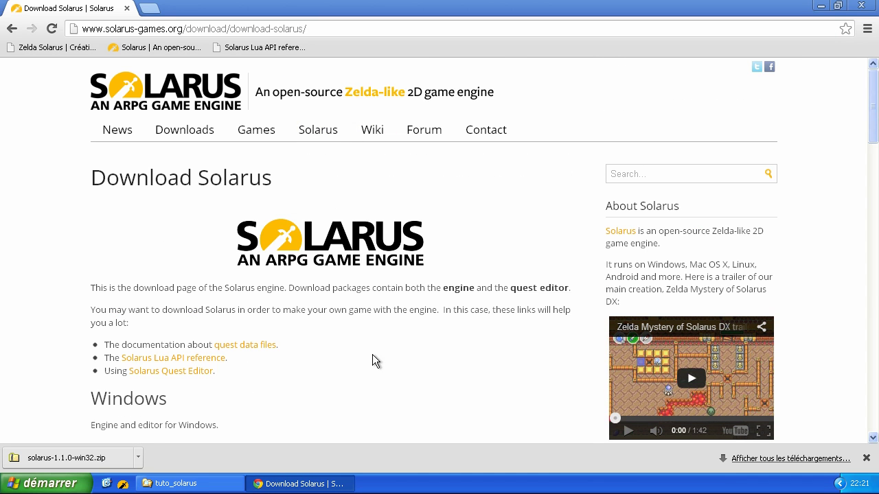
scroll(368, 323, "down", 7)
scroll(355, 262, "up", 7)
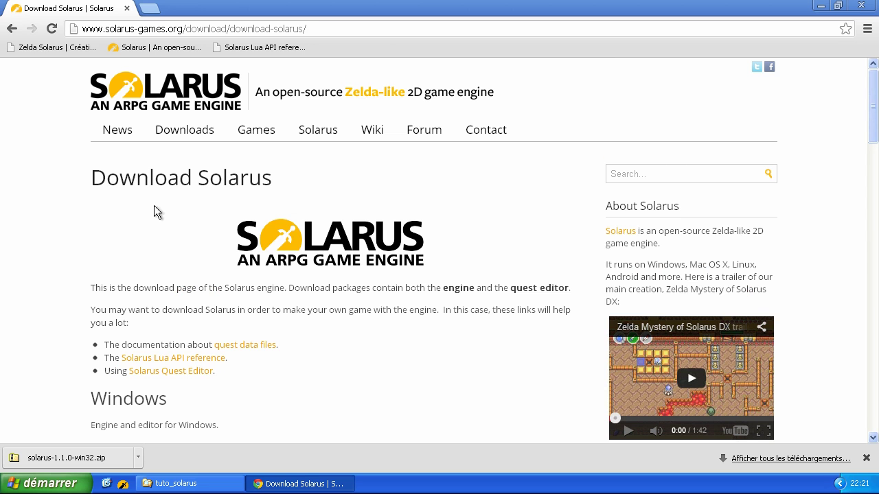
left_click(13, 31)
mouse_move(256, 130)
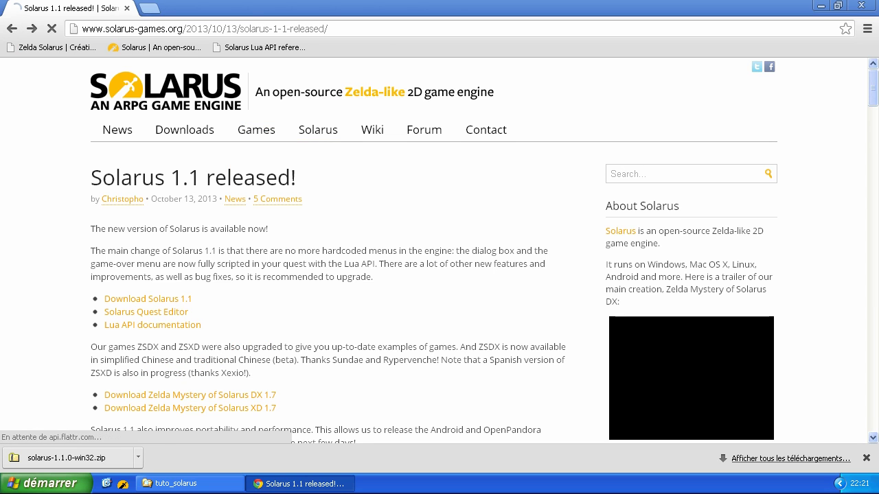
left_click(867, 459)
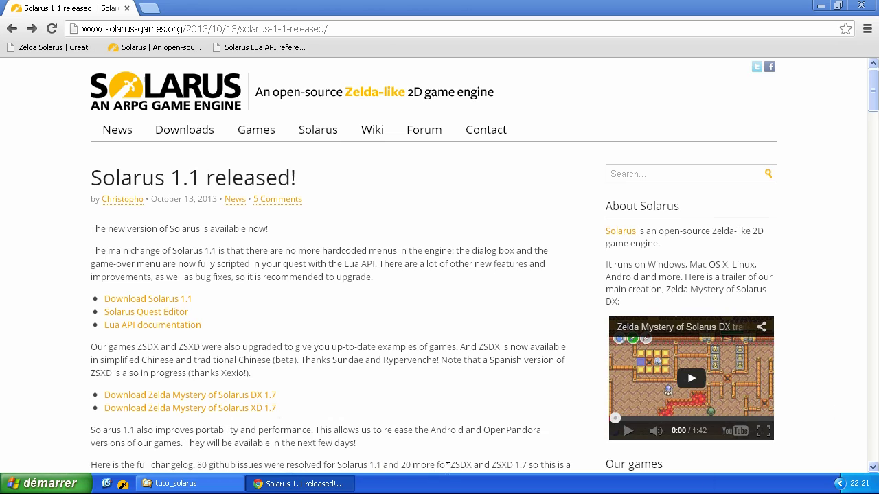
Examine the new features listed under Changes in Solarus 1.1 in the release article
scroll(50, 272, "down", 3)
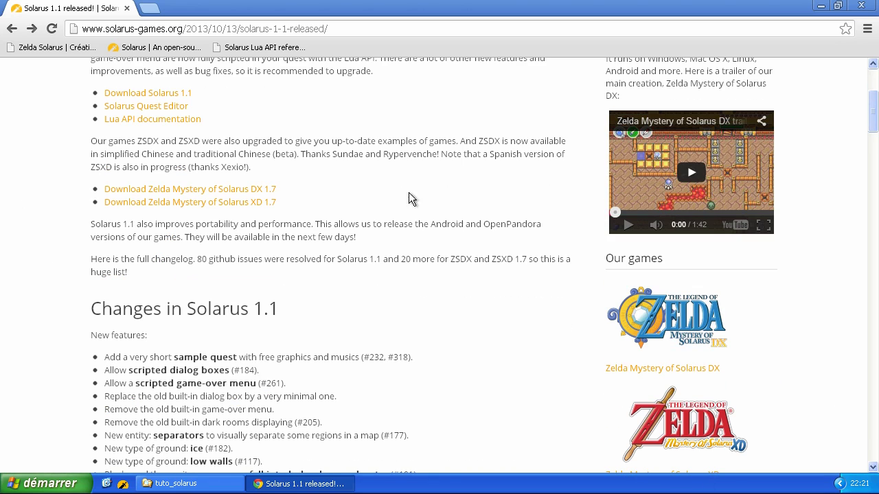
scroll(385, 244, "down", 4)
scroll(488, 295, "up", 2)
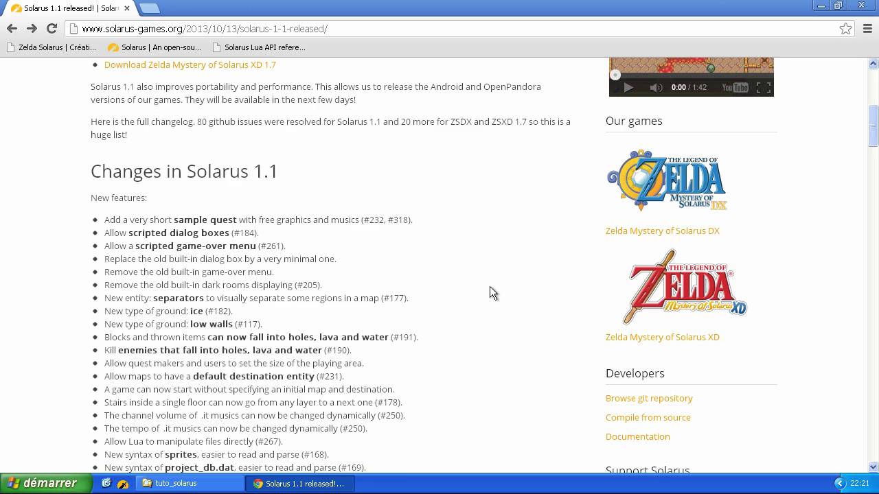